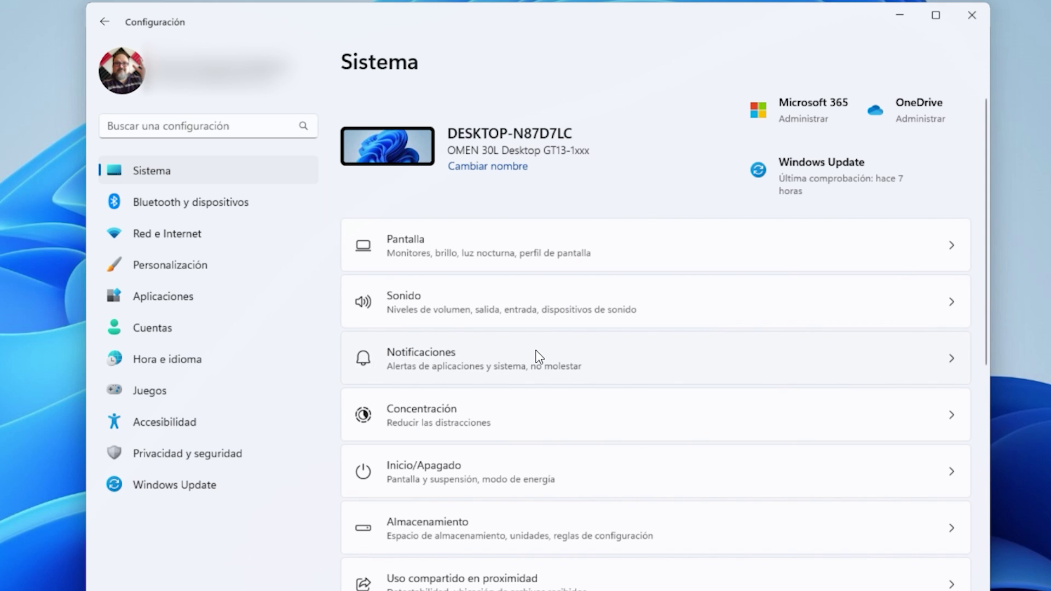
- Open the Teclas especiales settings within the keyboard accessibility options
click(185, 420)
scroll(520, 516, down, 7)
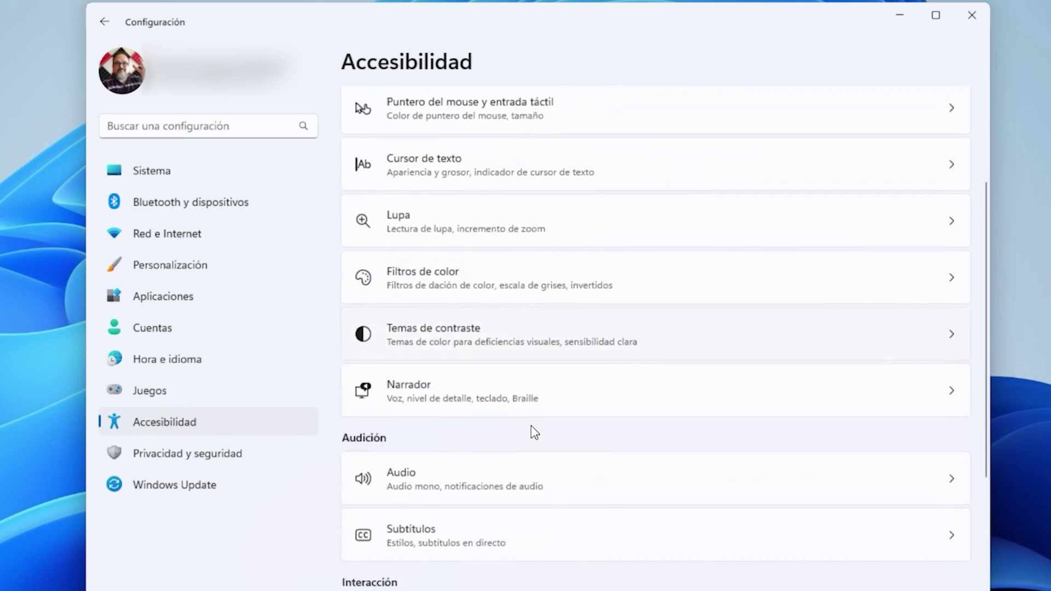
click(500, 468)
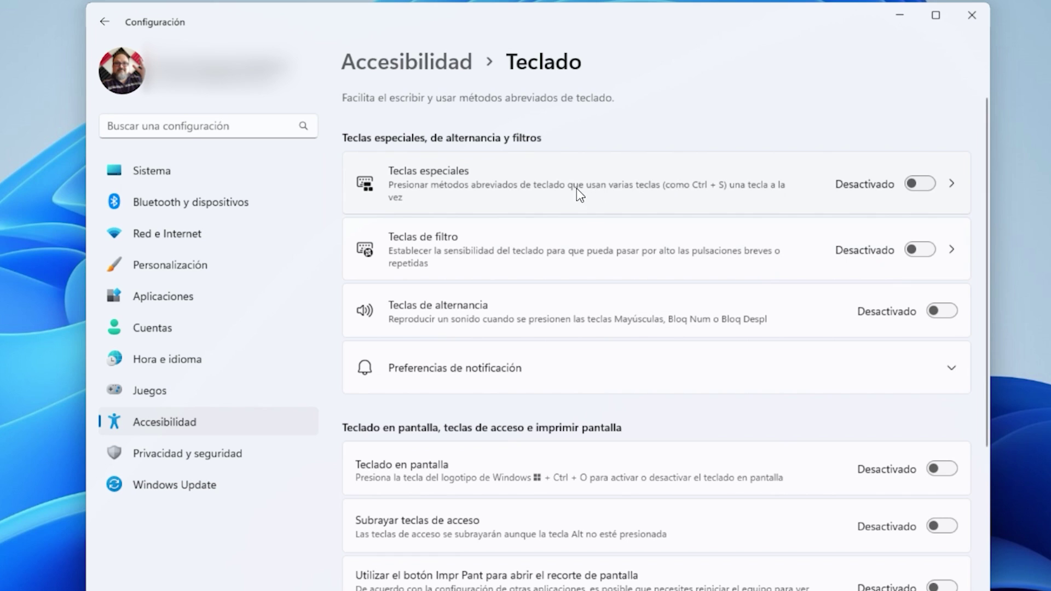
click(441, 182)
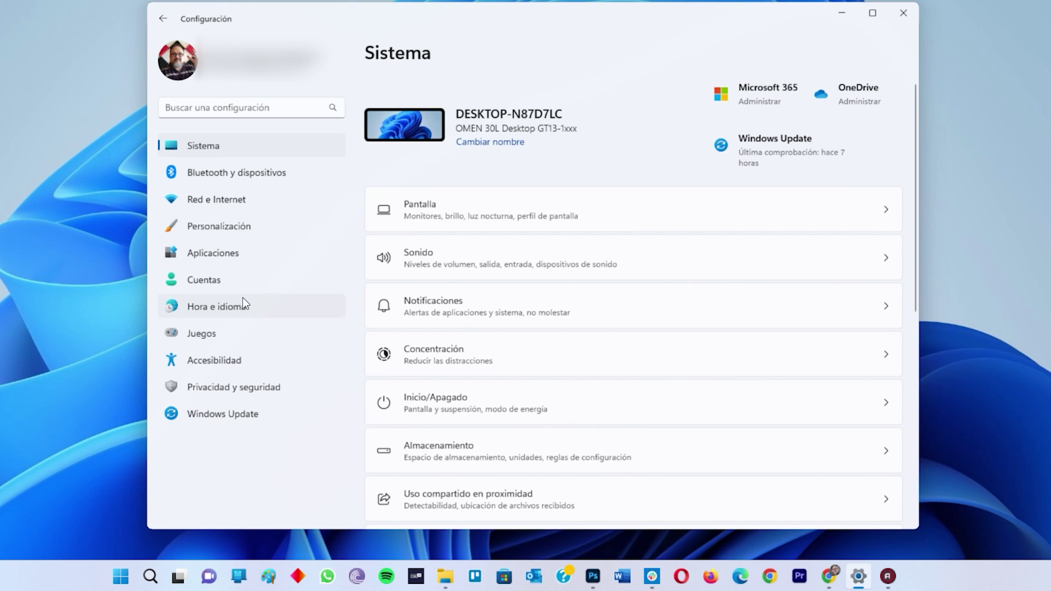
- Open the taskbar settings and expand the Comportamiento de la barra de tareas section
right_click(101, 571)
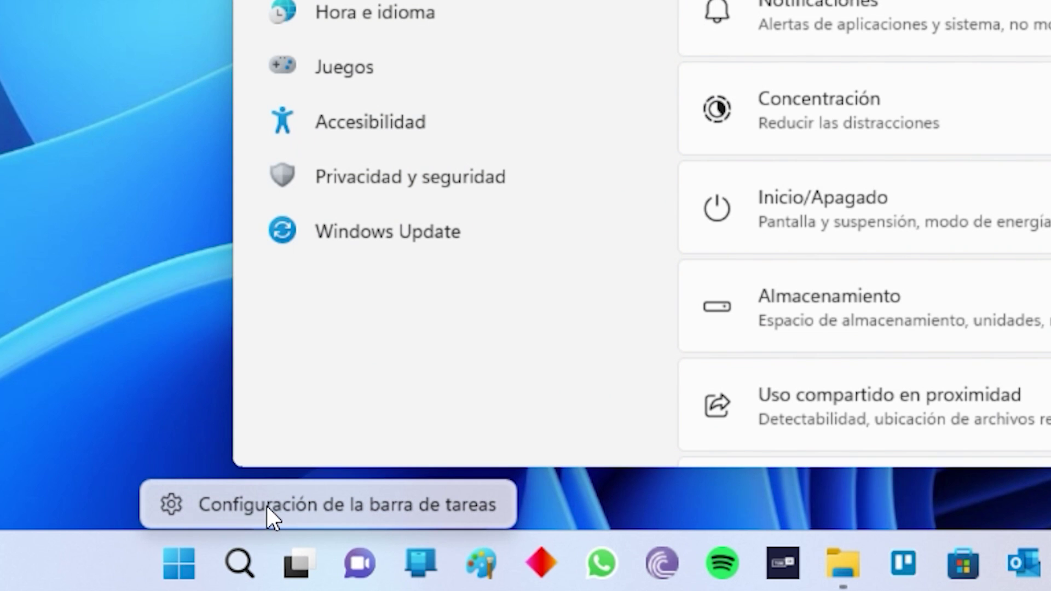
click(362, 507)
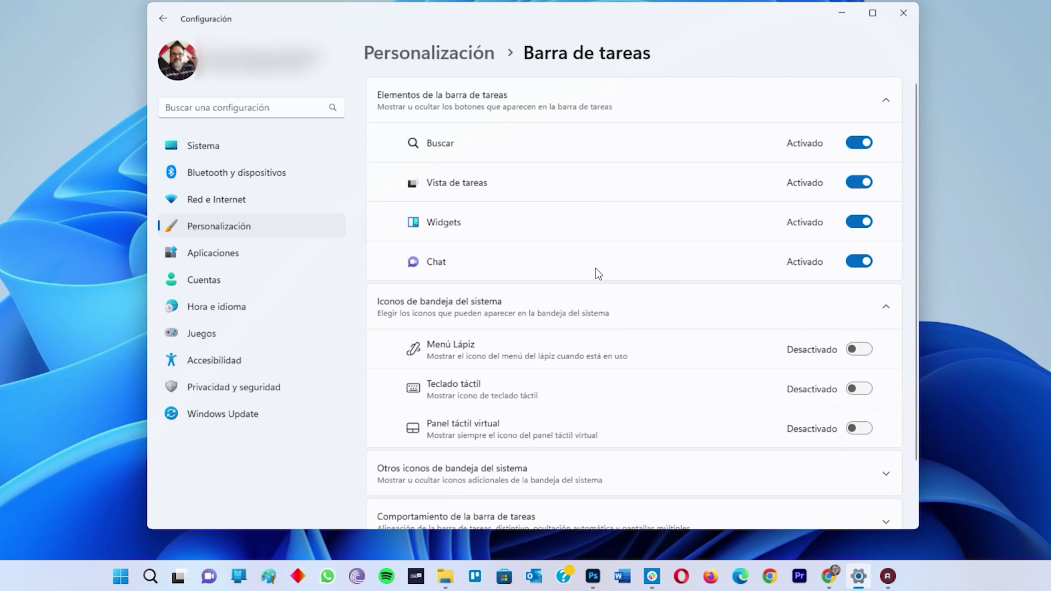
scroll(596, 268, down, 3)
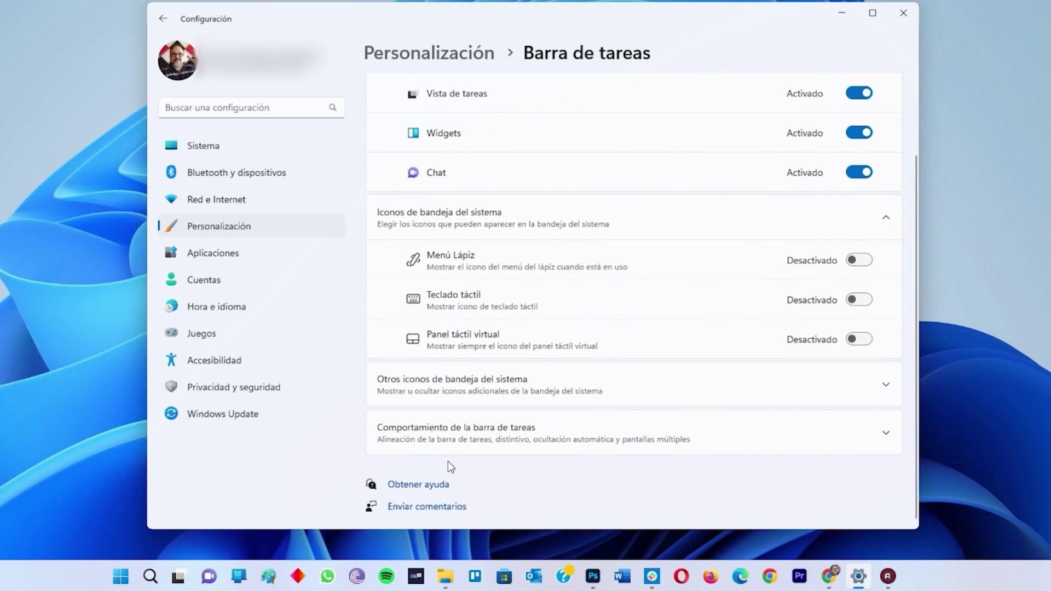
click(560, 431)
scroll(687, 409, down, 5)
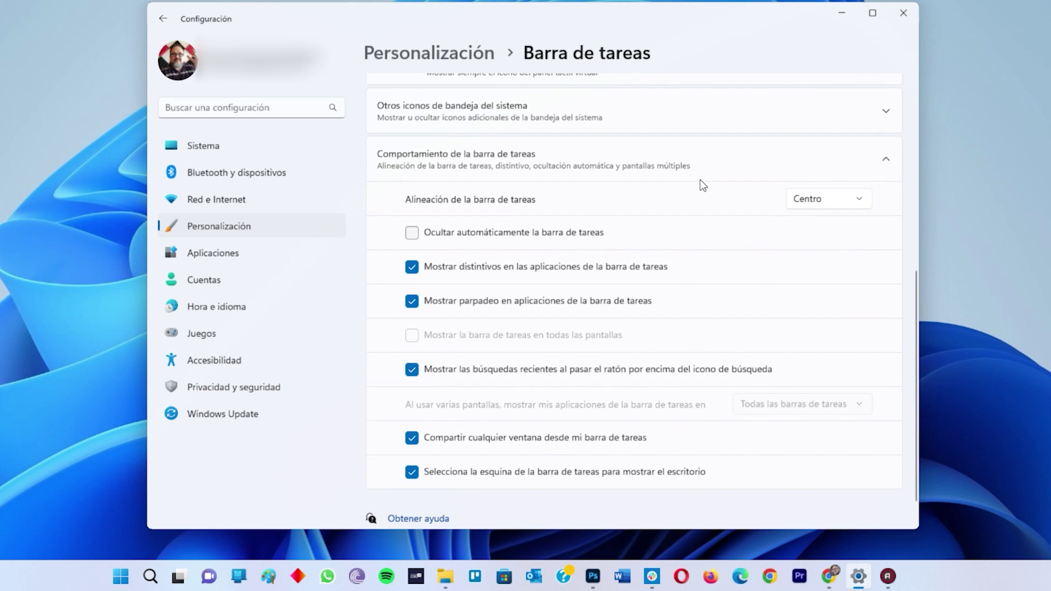
click(887, 165)
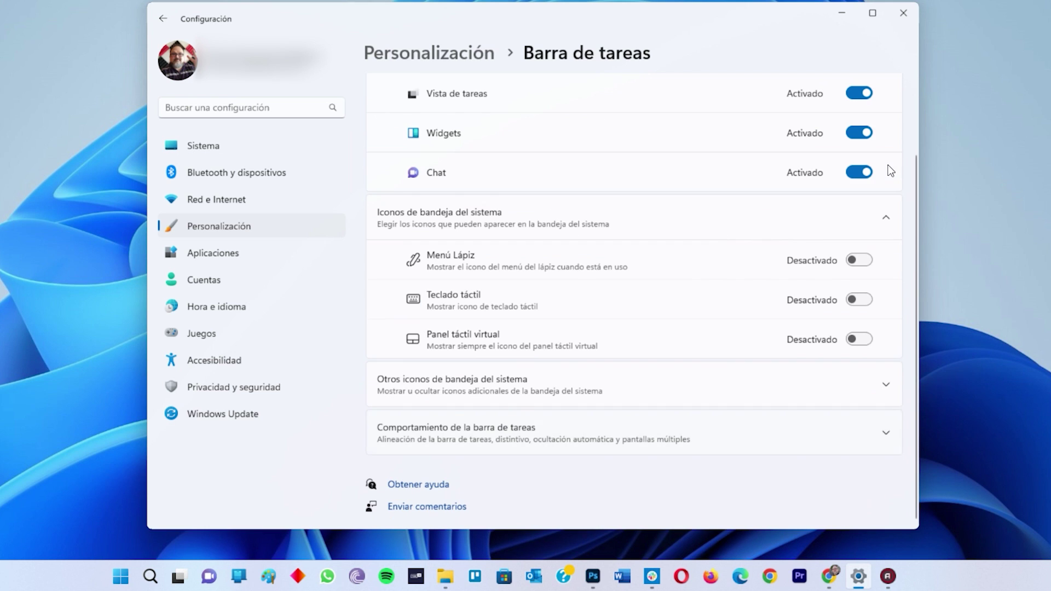
click(888, 435)
scroll(734, 339, down, 5)
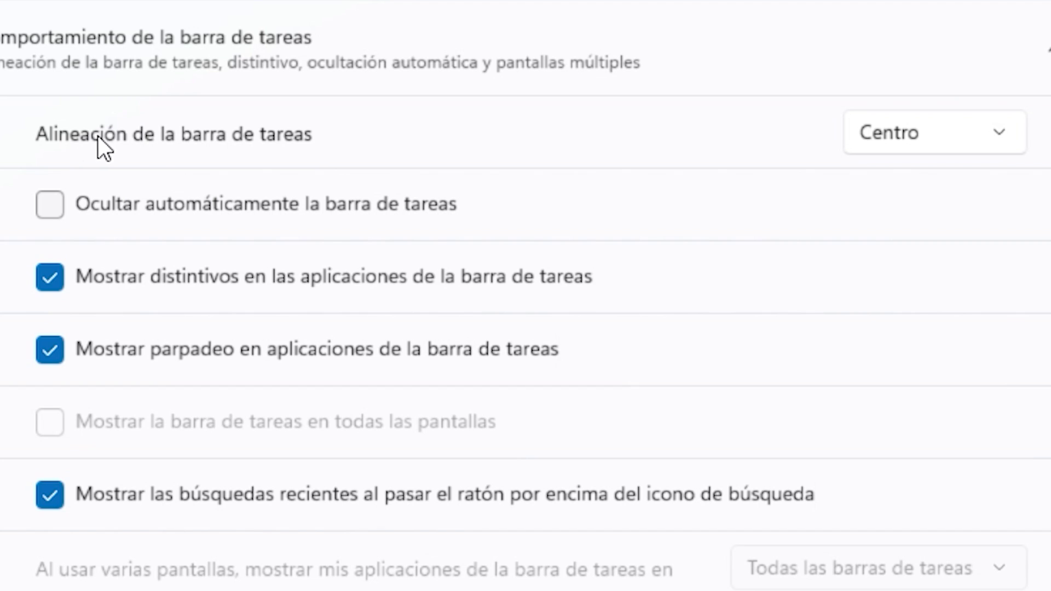
- Set the taskbar alignment to Izquierda, and switch it back to Centro
click(1006, 133)
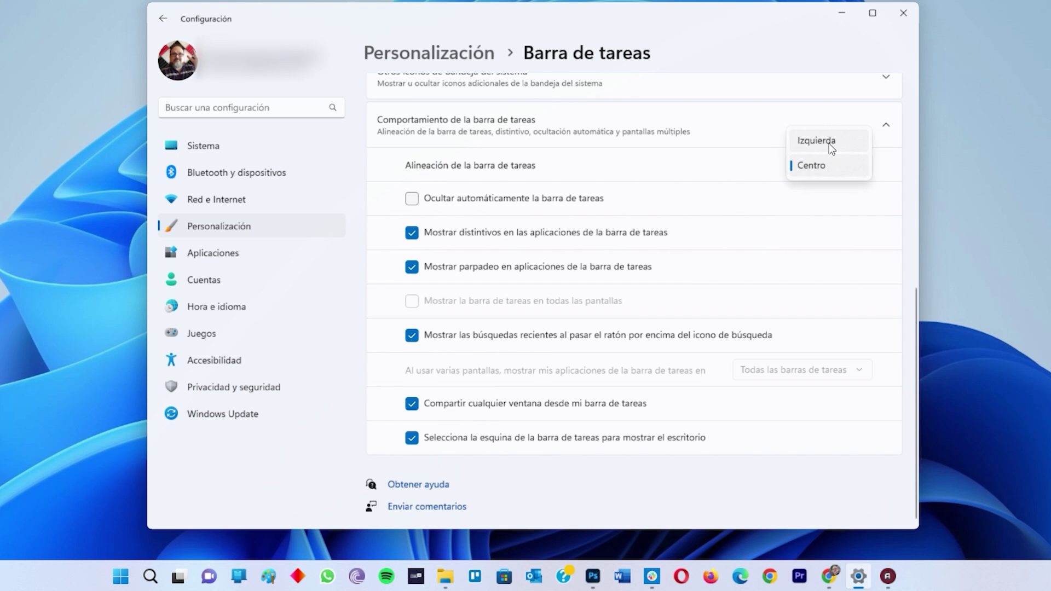
click(829, 143)
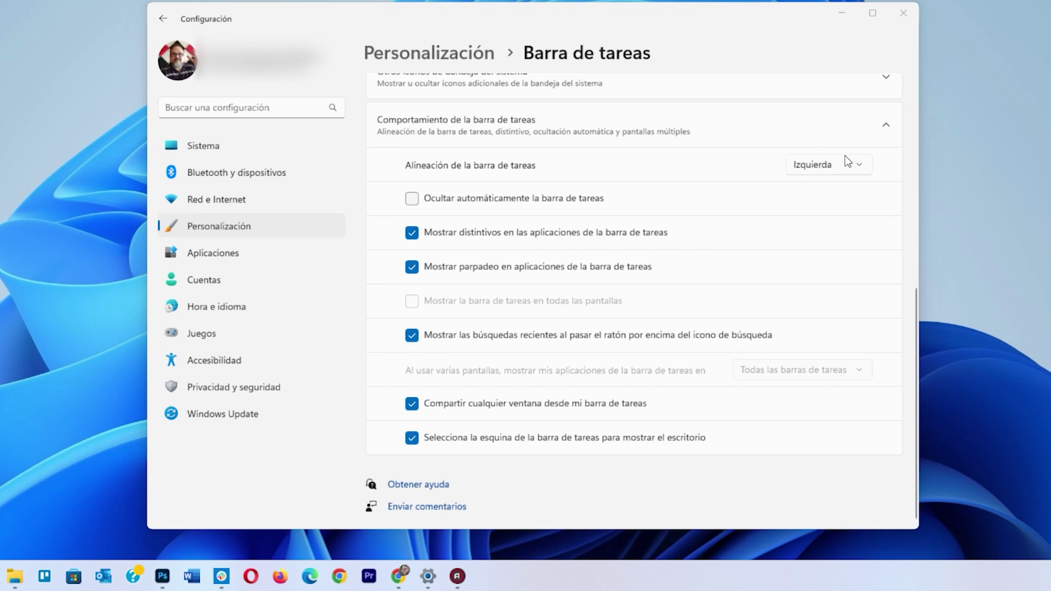
click(853, 166)
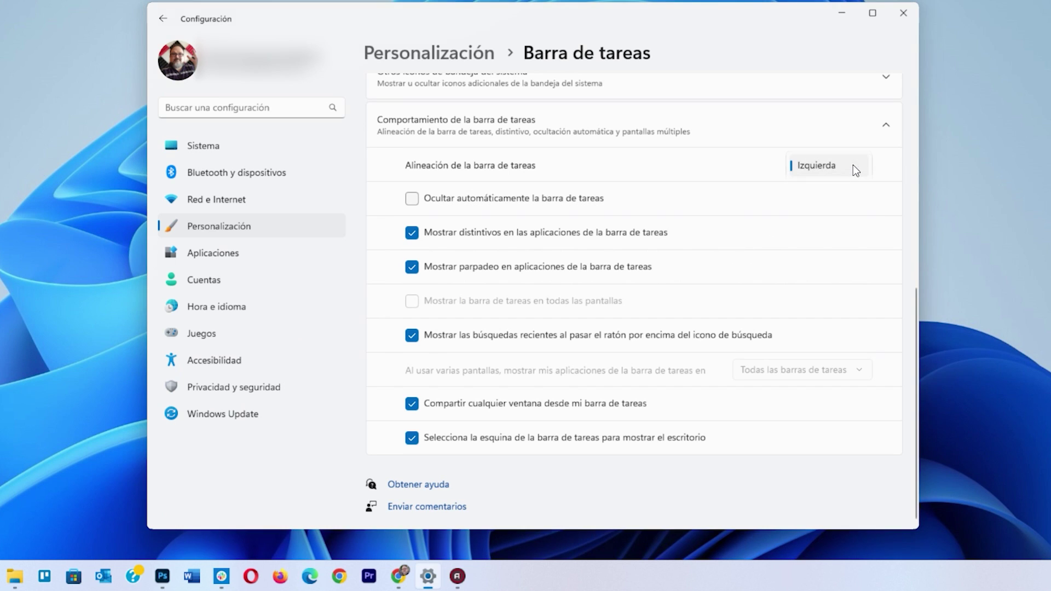
click(826, 188)
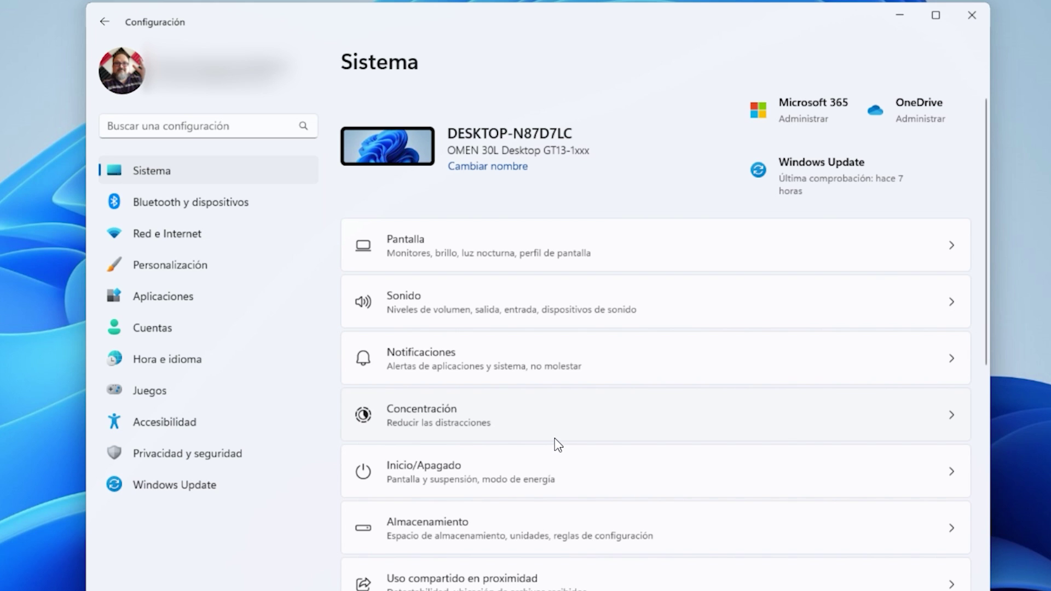
- Search Windows for "diagnostico y comentarios" and open Configuración de comentarios y diagnósticos
key(super)
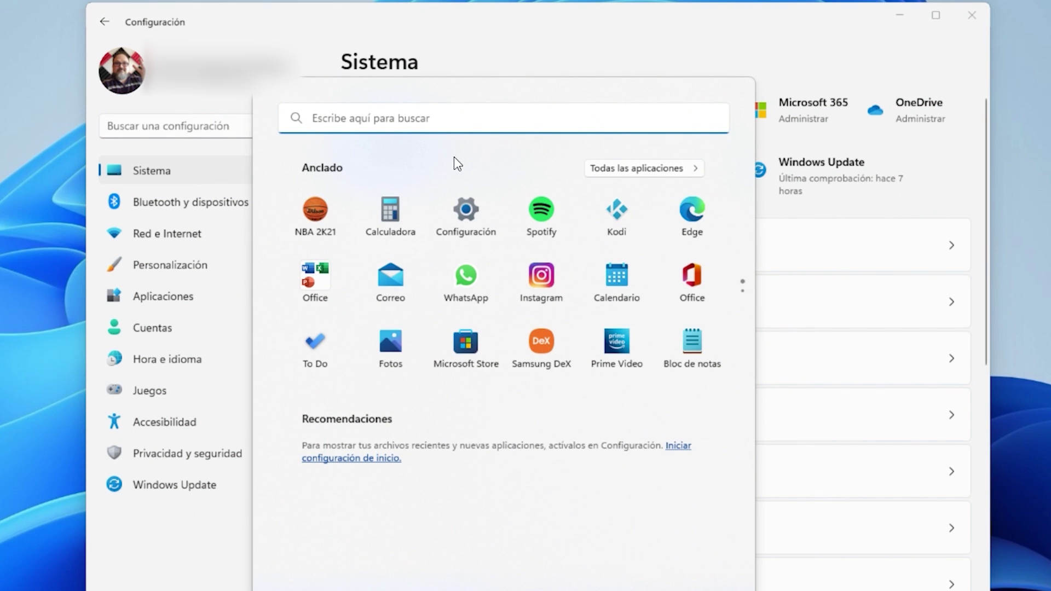
click(446, 110)
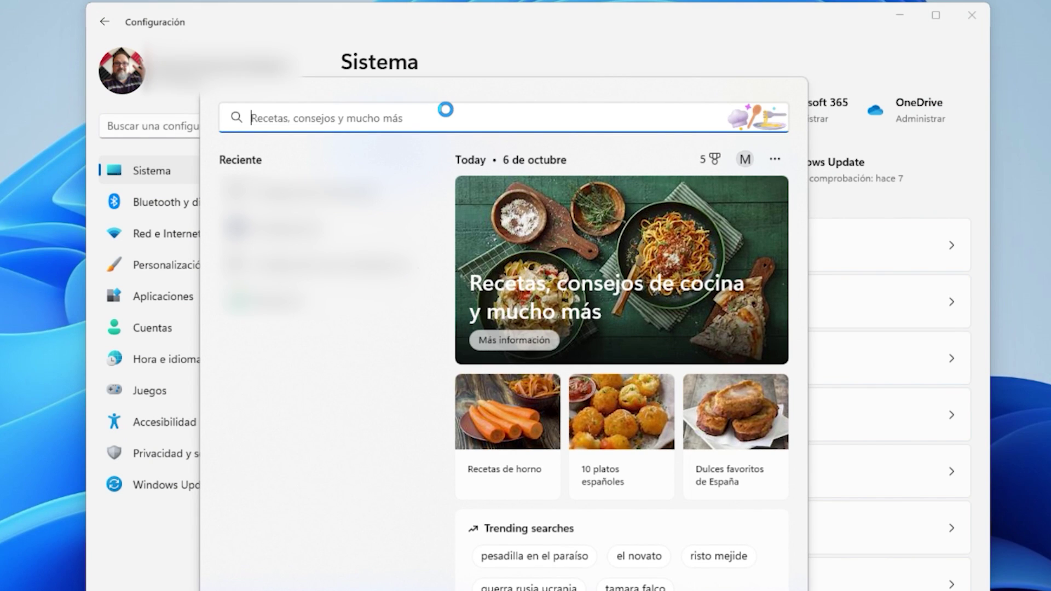
text(diagnostico)
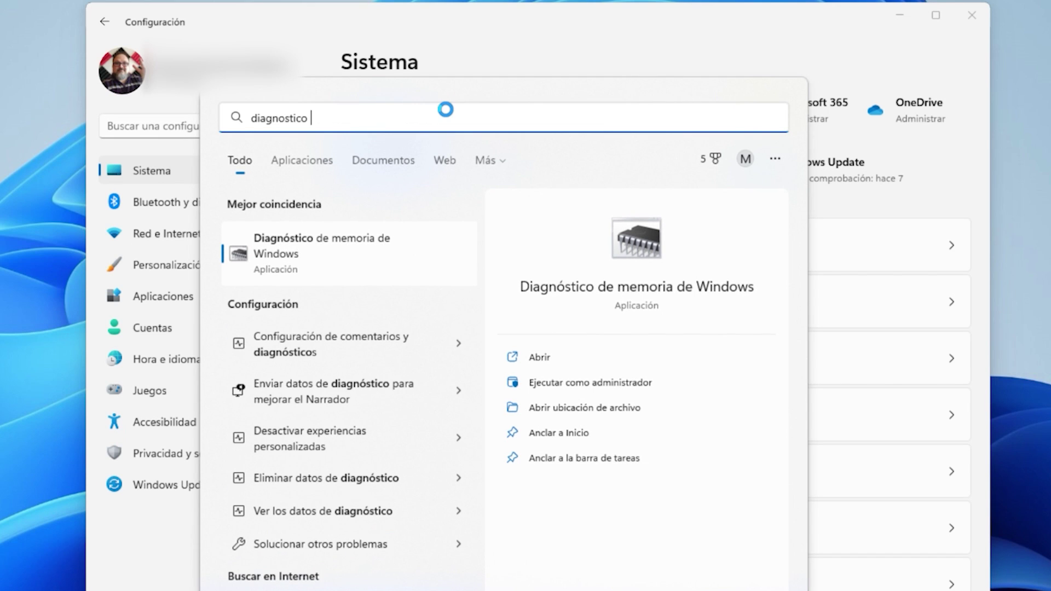
text( y comen)
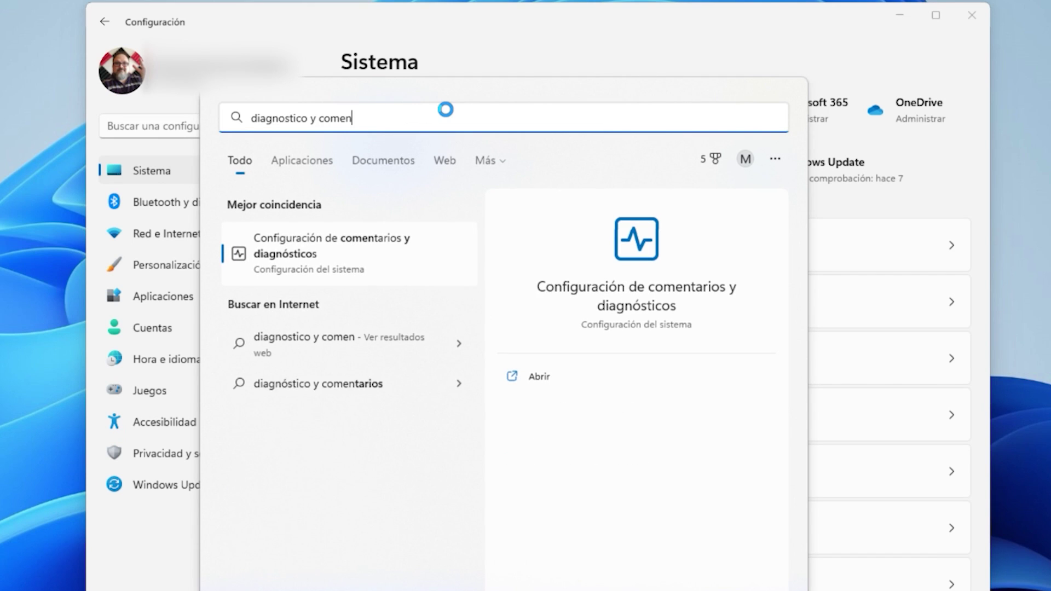
text(tarios)
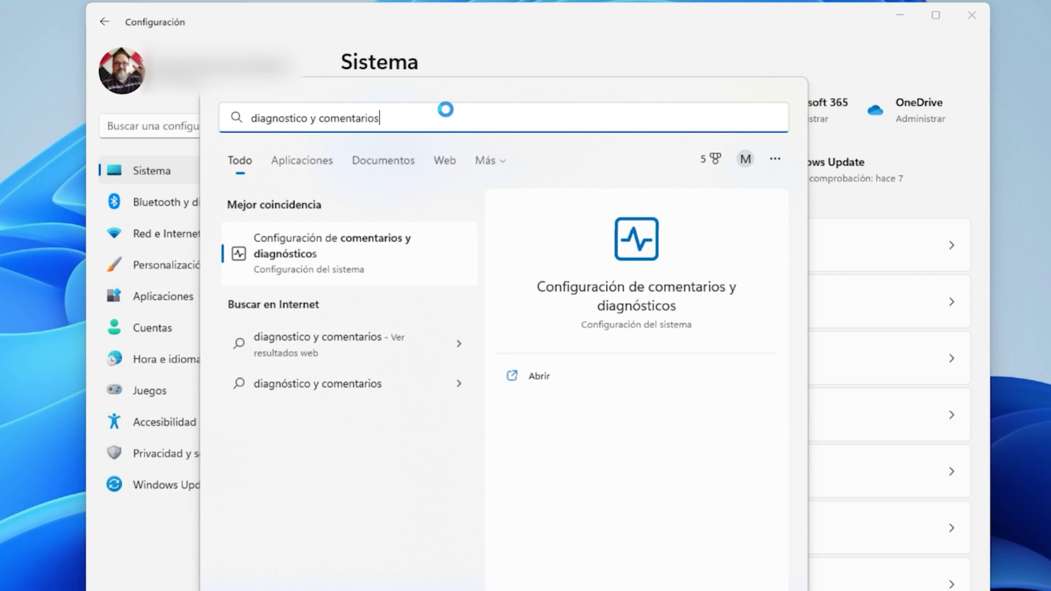
click(661, 294)
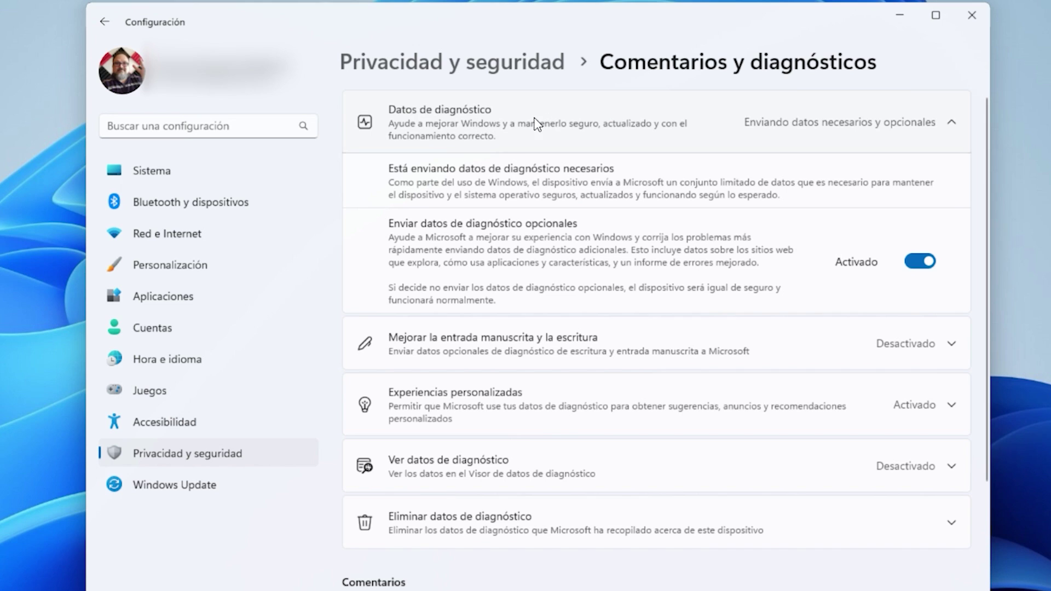
- Turn off the sending of optional diagnostic data and the Experiencias personalizadas option
click(920, 263)
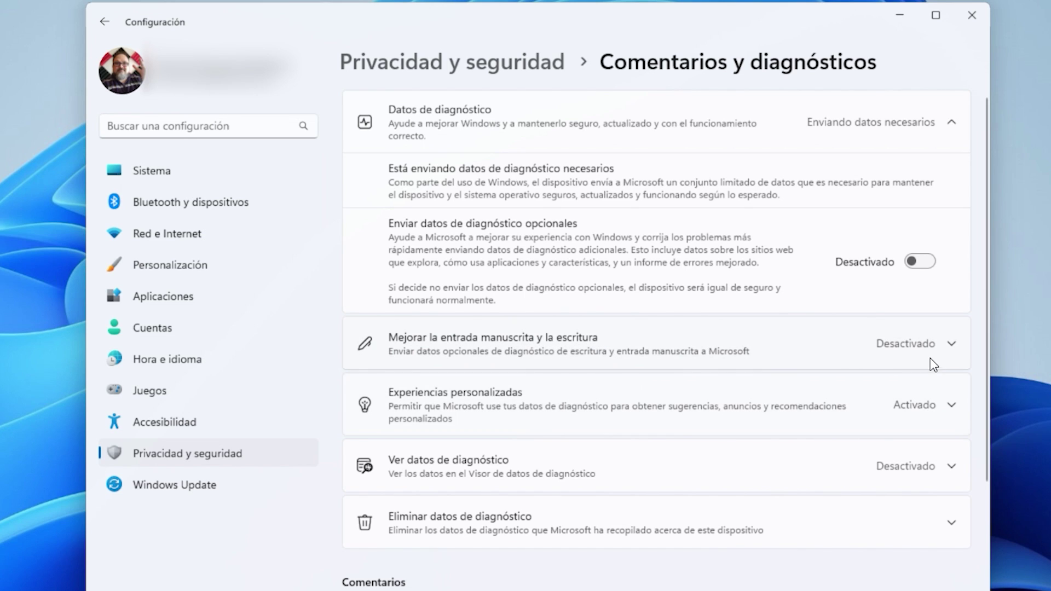
click(937, 410)
click(921, 464)
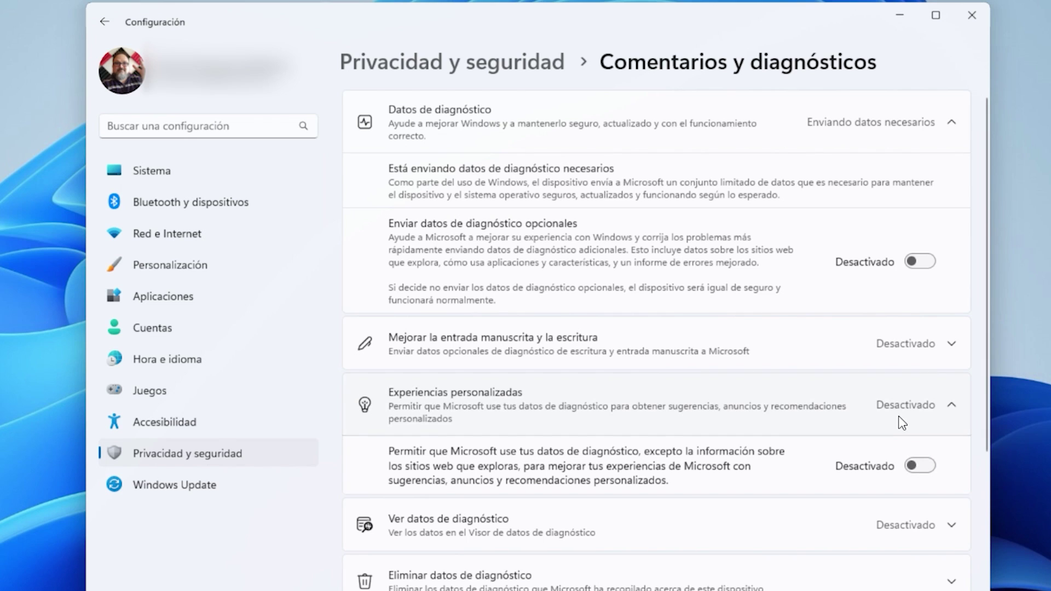
click(912, 413)
- Review the Ver datos de diagnóstico options and the remaining feedback and diagnostics settings
click(665, 471)
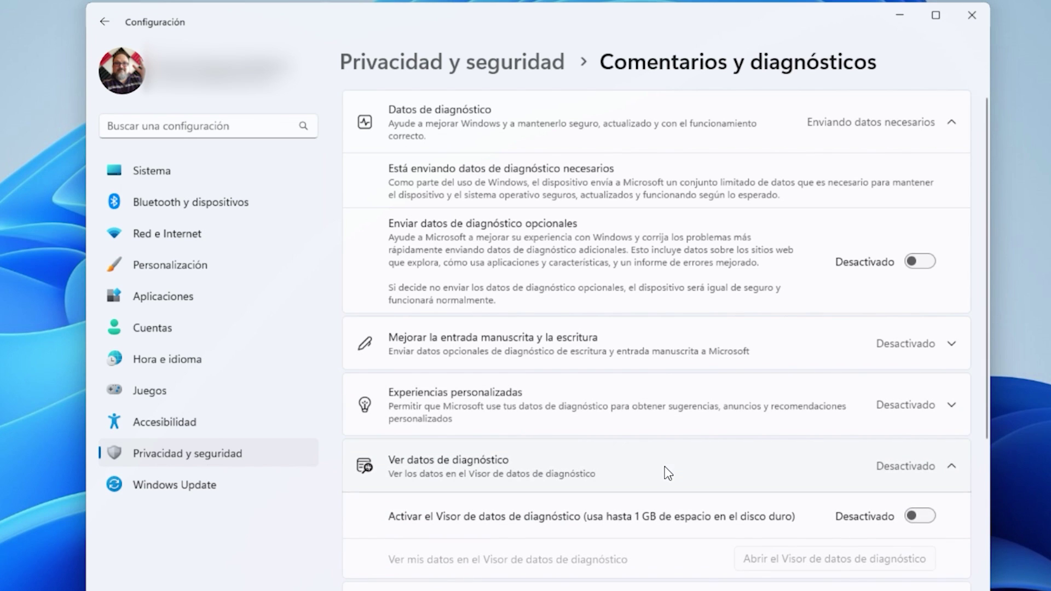
scroll(695, 463, down, 1)
scroll(695, 463, down, 3)
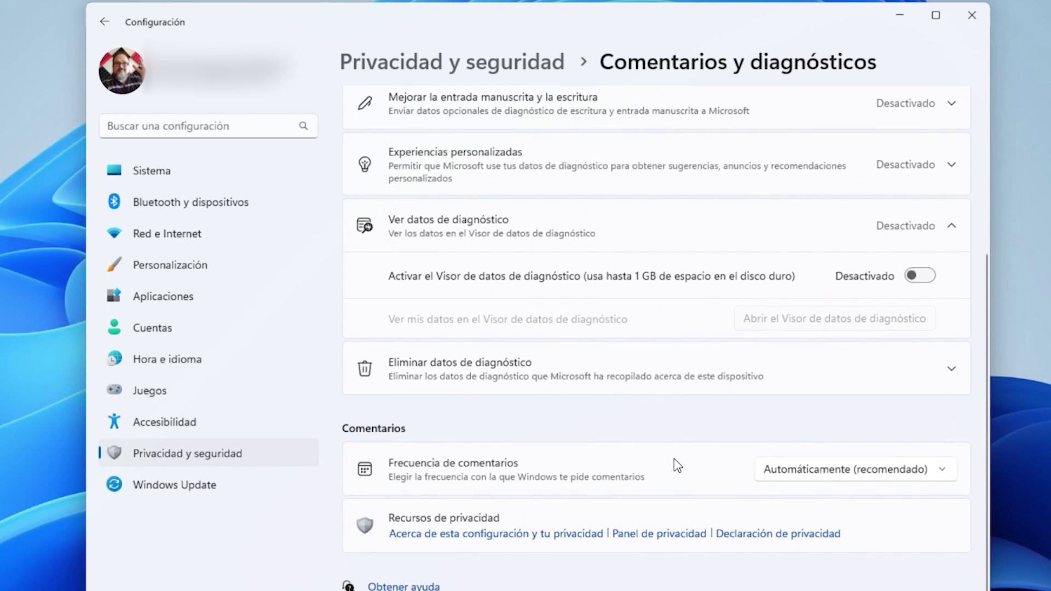
click(805, 240)
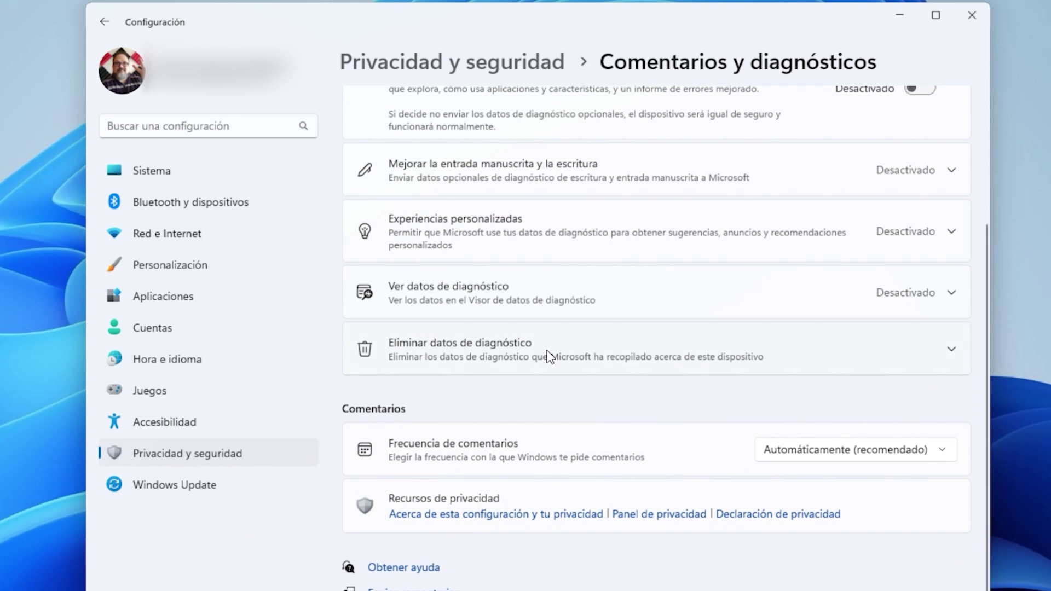
scroll(678, 290, up, 3)
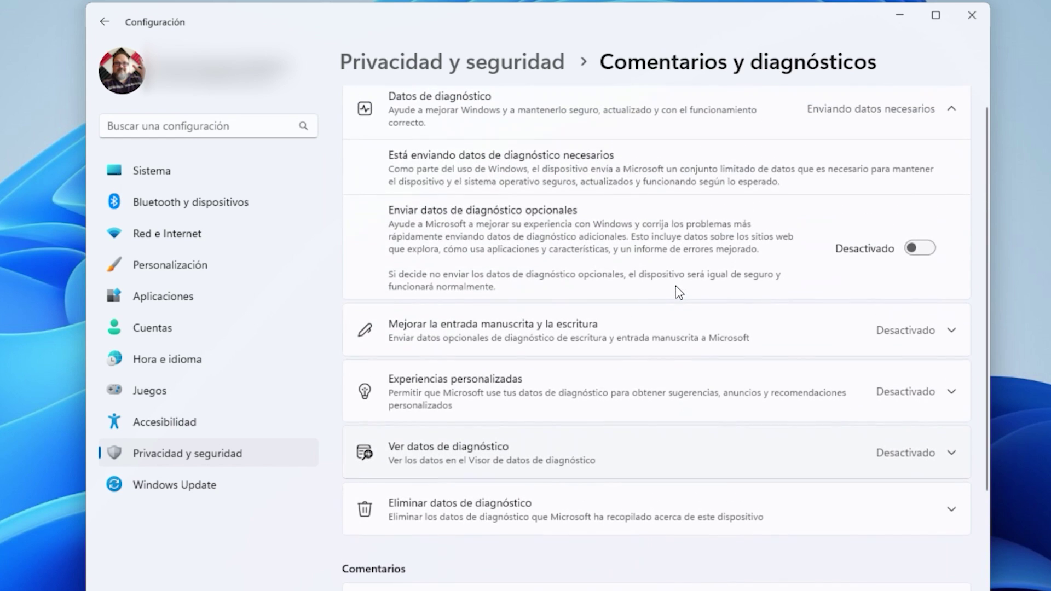
scroll(679, 293, up, 1)
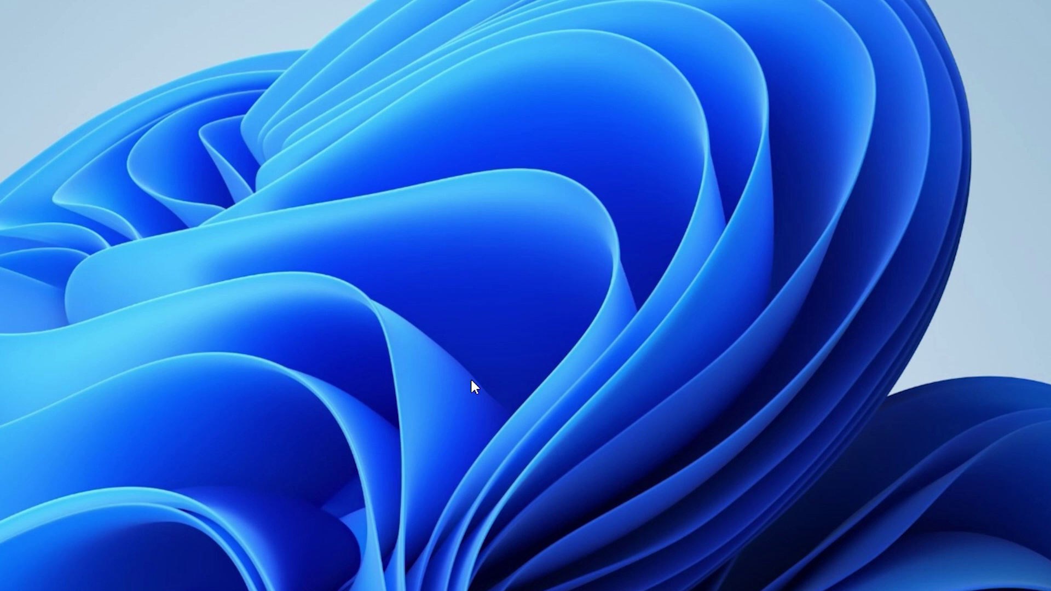
- Open the Colores personalization settings from the desktop and set the Windows mode to Oscuro
right_click(499, 340)
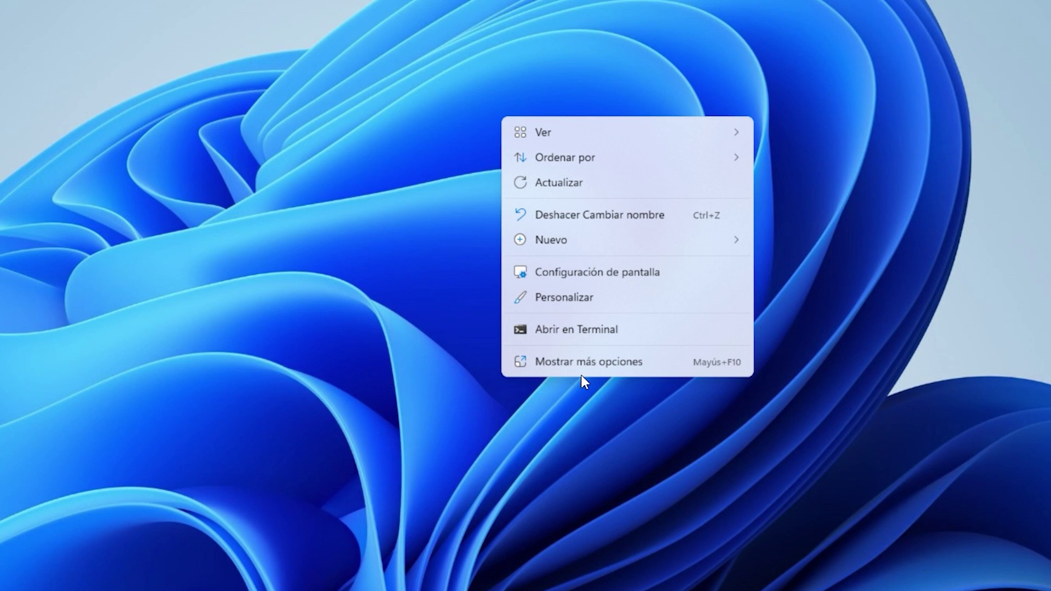
click(581, 296)
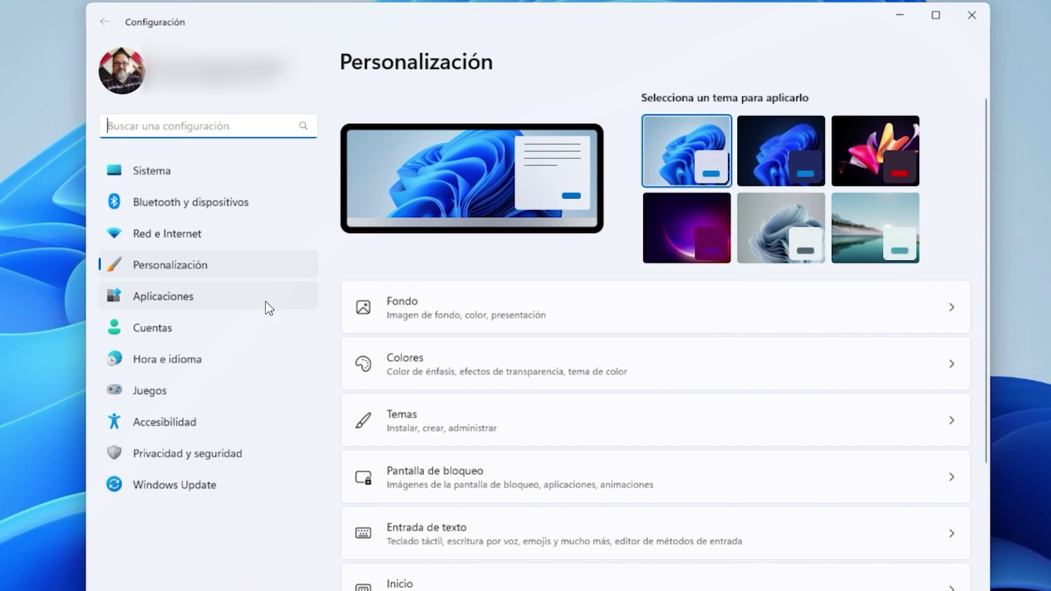
click(462, 370)
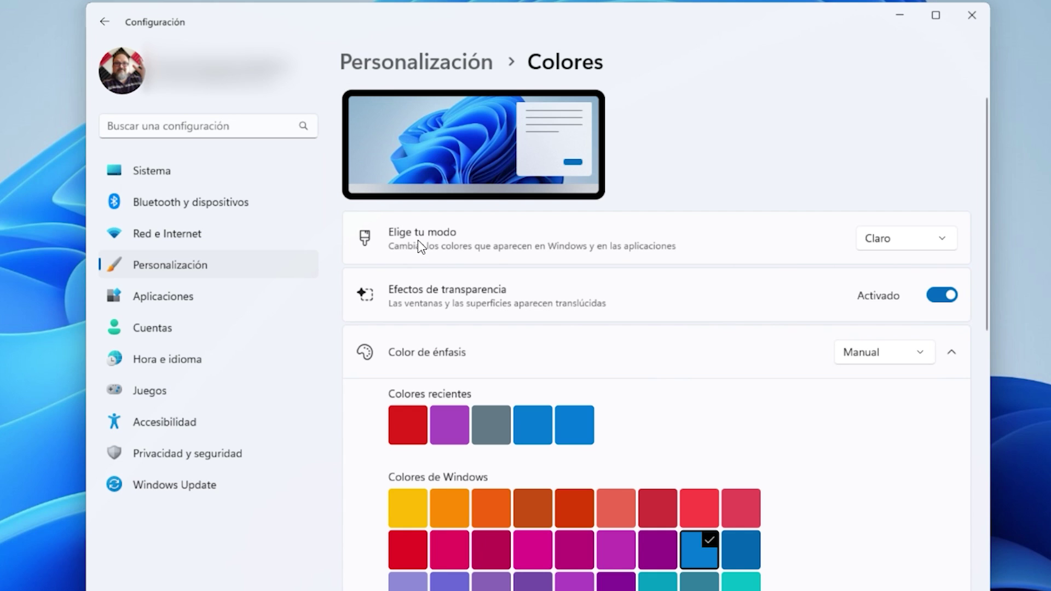
click(912, 239)
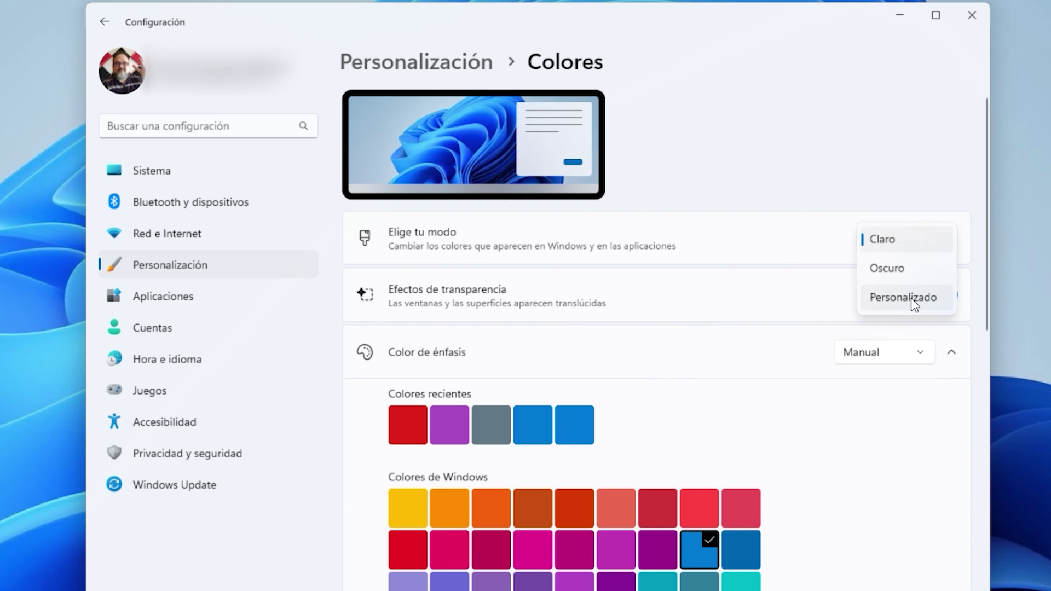
click(912, 271)
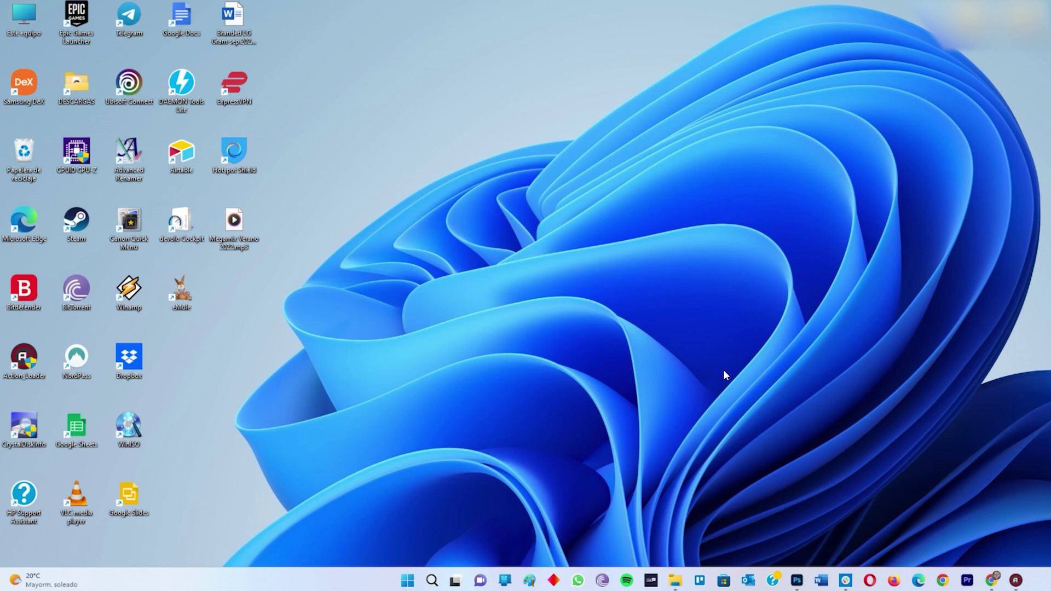
- Open the widgets board from the taskbar's weather indicator to view its contents
click(55, 586)
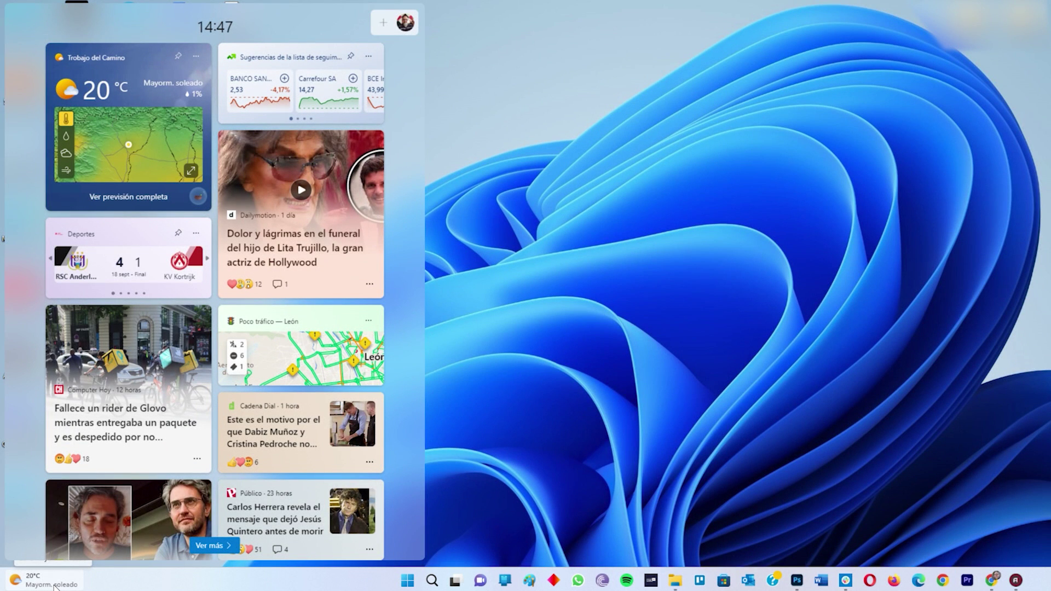
- Turn off Widgets under Elementos de la barra de tareas in the Barra de tareas personalization settings
key(super+i)
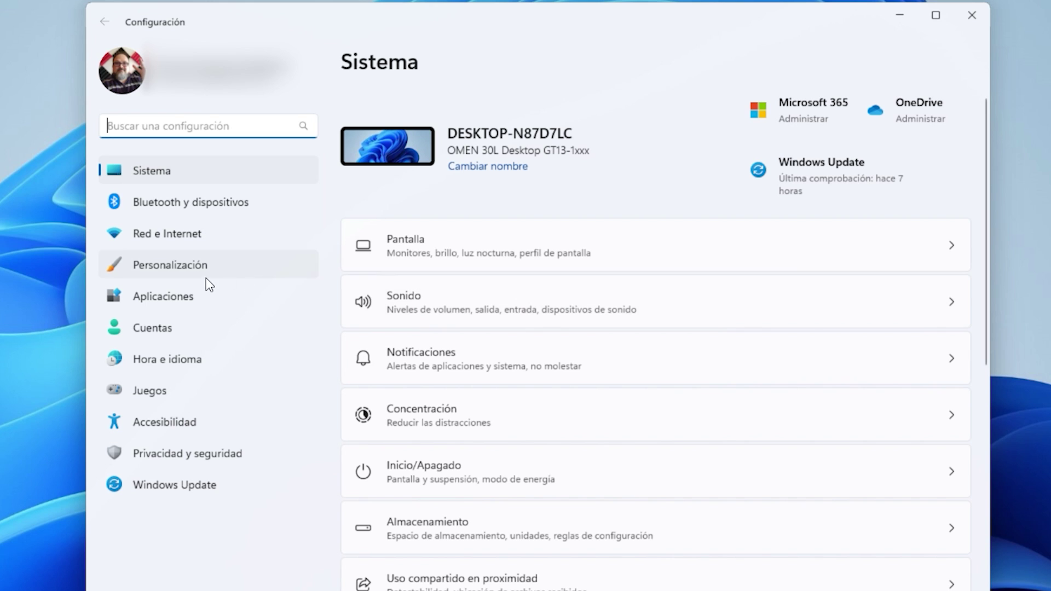
click(192, 271)
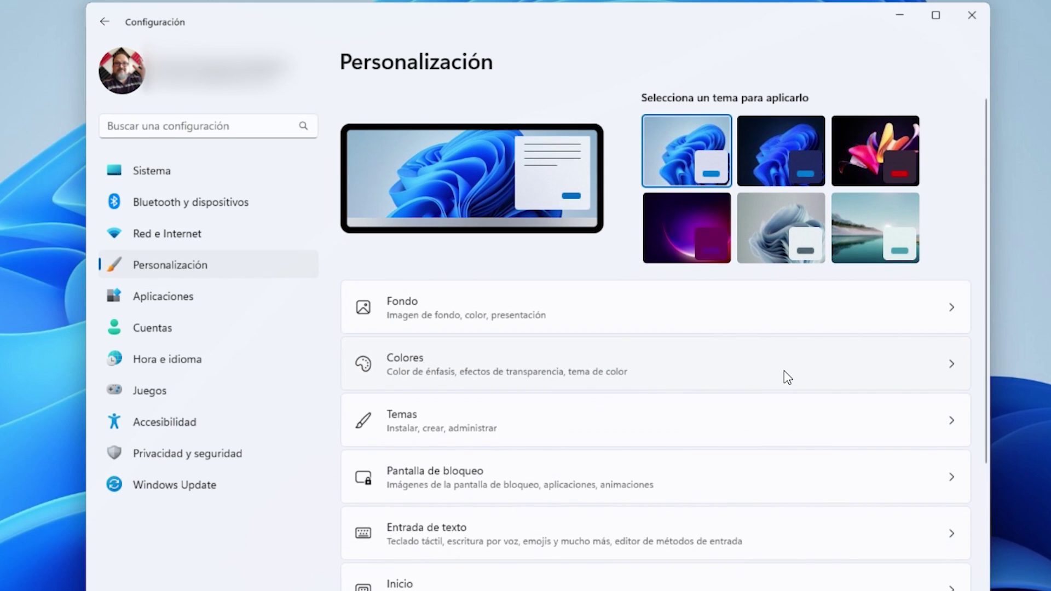
scroll(611, 324, down, 3)
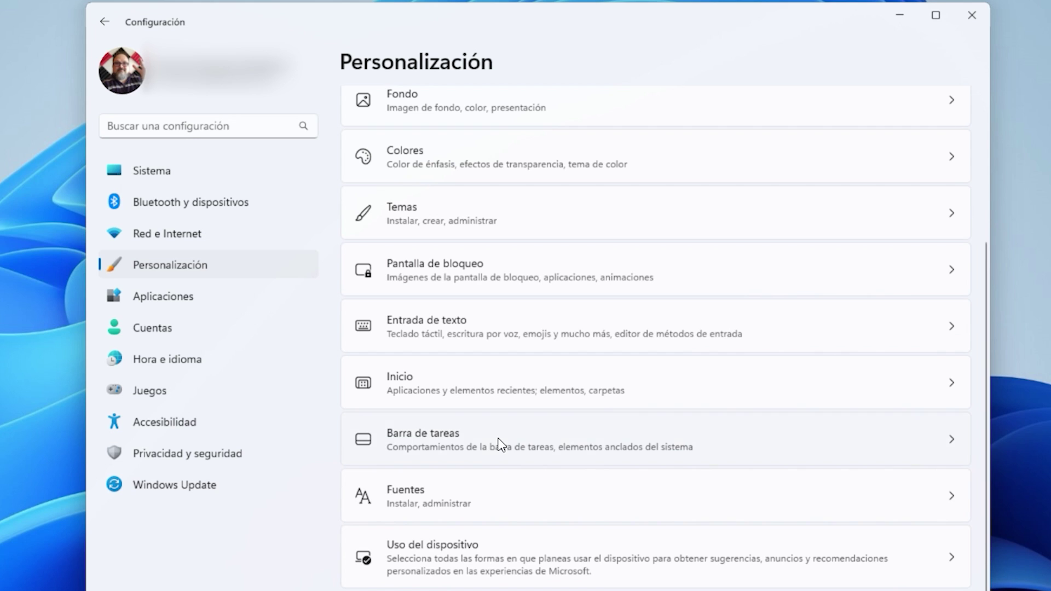
click(499, 444)
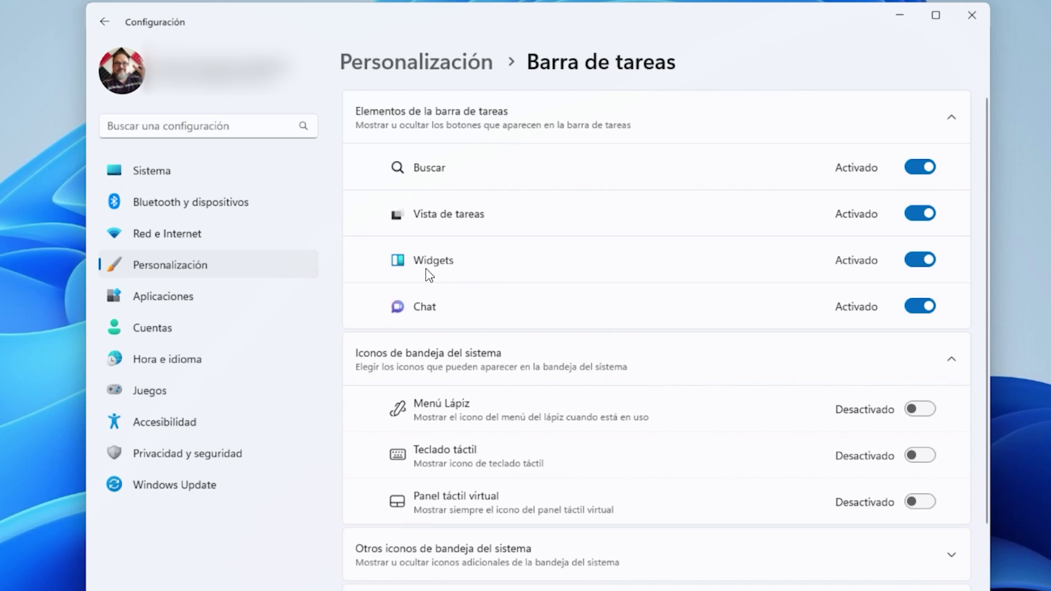
click(922, 263)
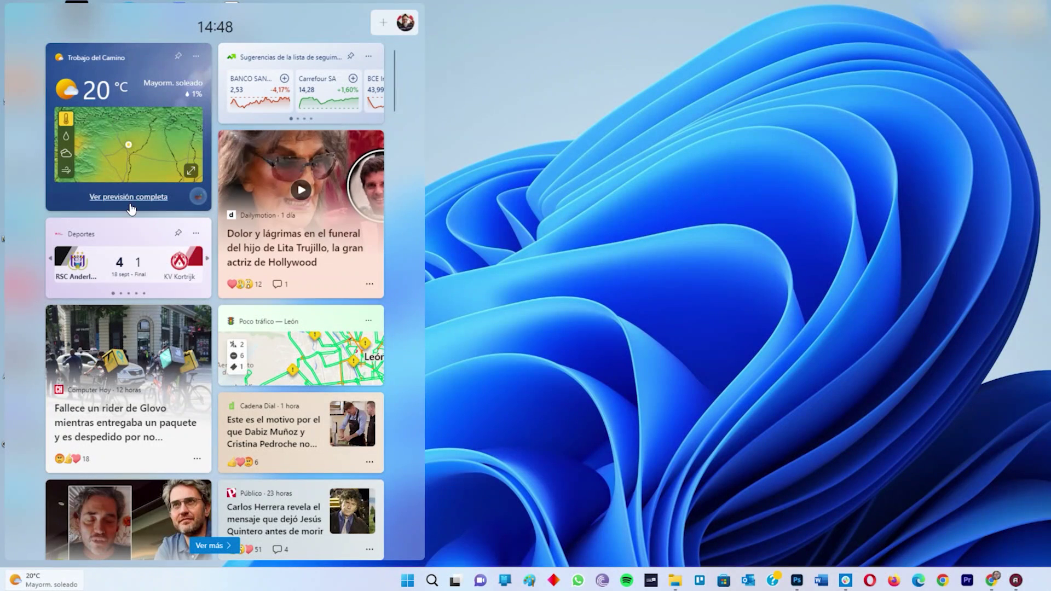
- Open Configuración de widgets from the widgets board and review the widgets available under Agregar widgets
click(382, 25)
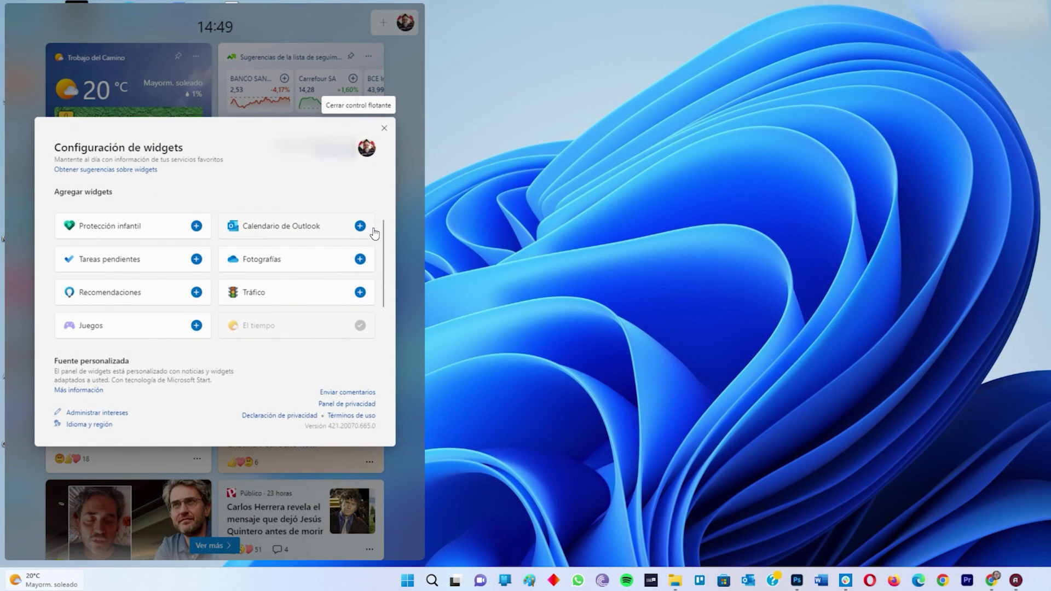
scroll(383, 239, down, 1)
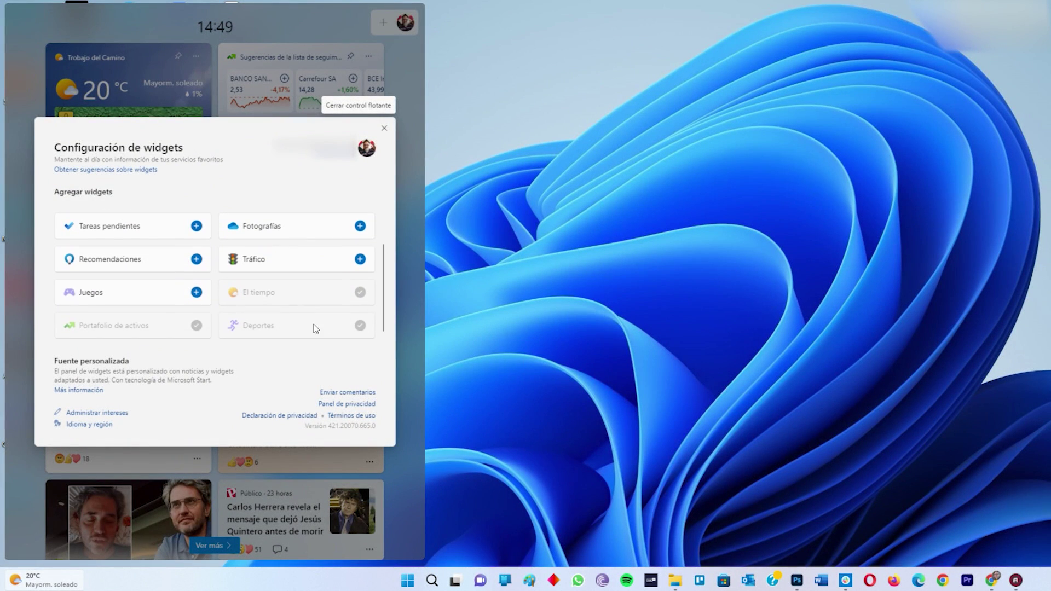
scroll(228, 314, up, 1)
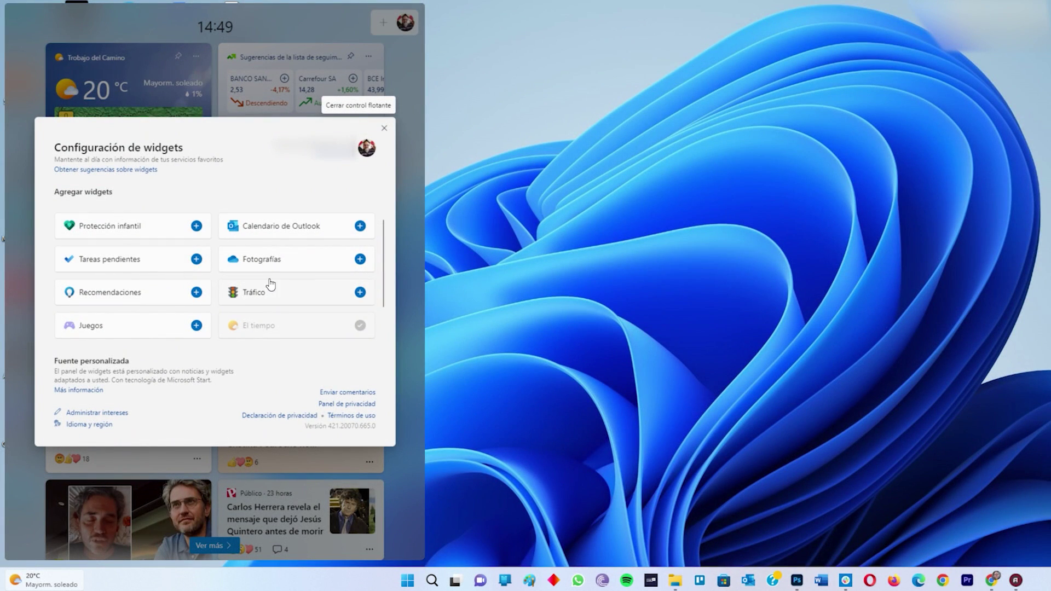
scroll(225, 335, down, 1)
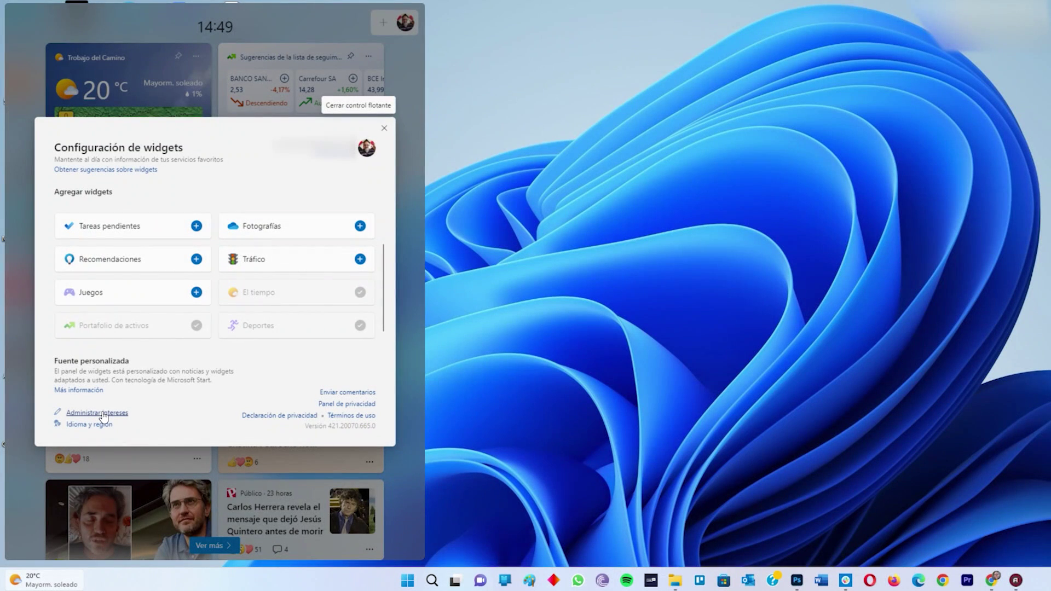
- Open Administrar intereses and examine the Microsoft Start interest categories, followed list and blocked list
click(103, 414)
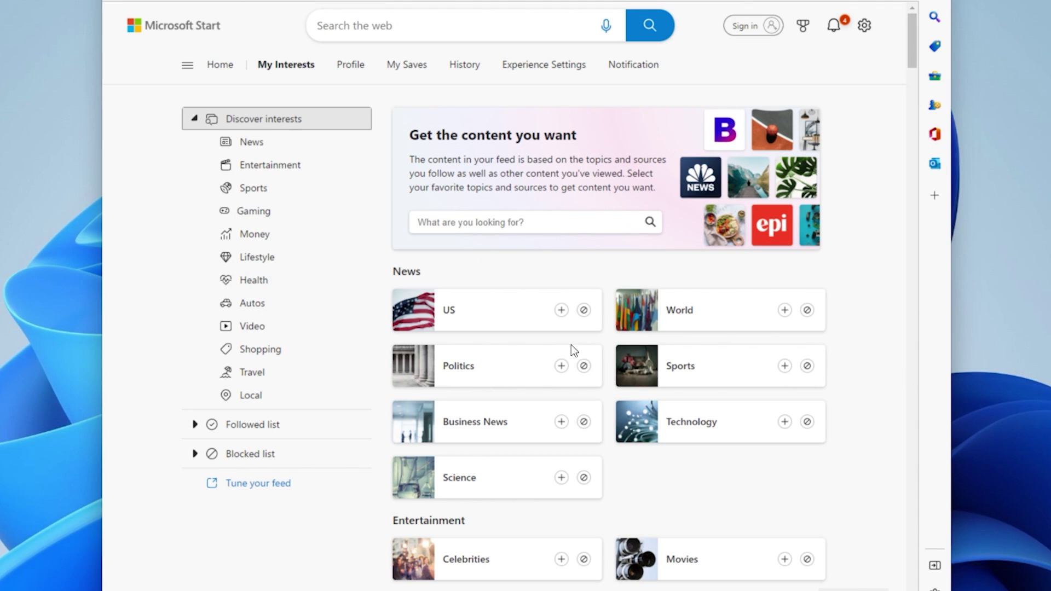
scroll(564, 272, down, 15)
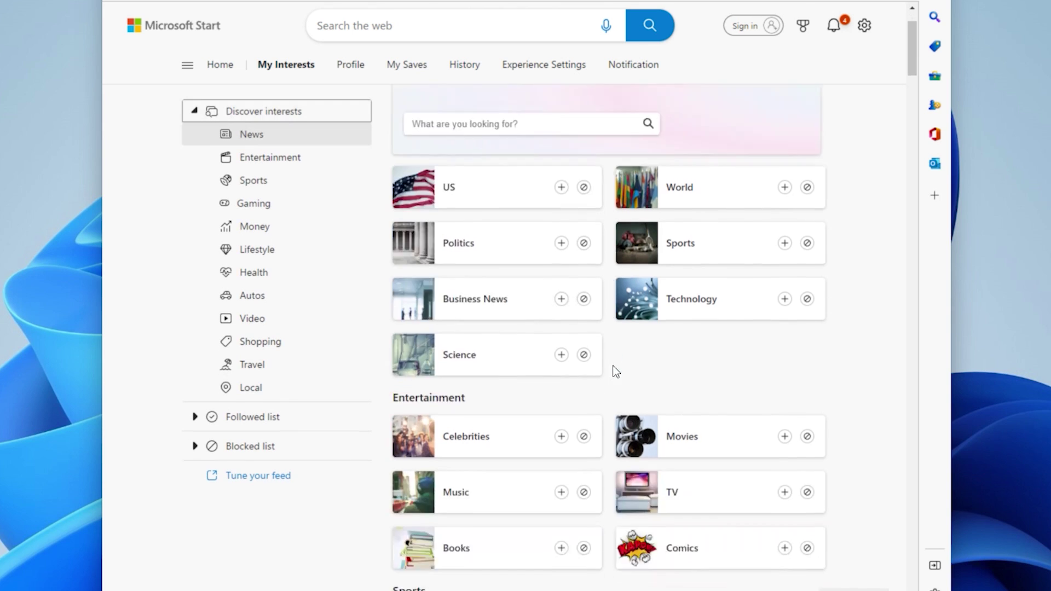
scroll(645, 389, down, 15)
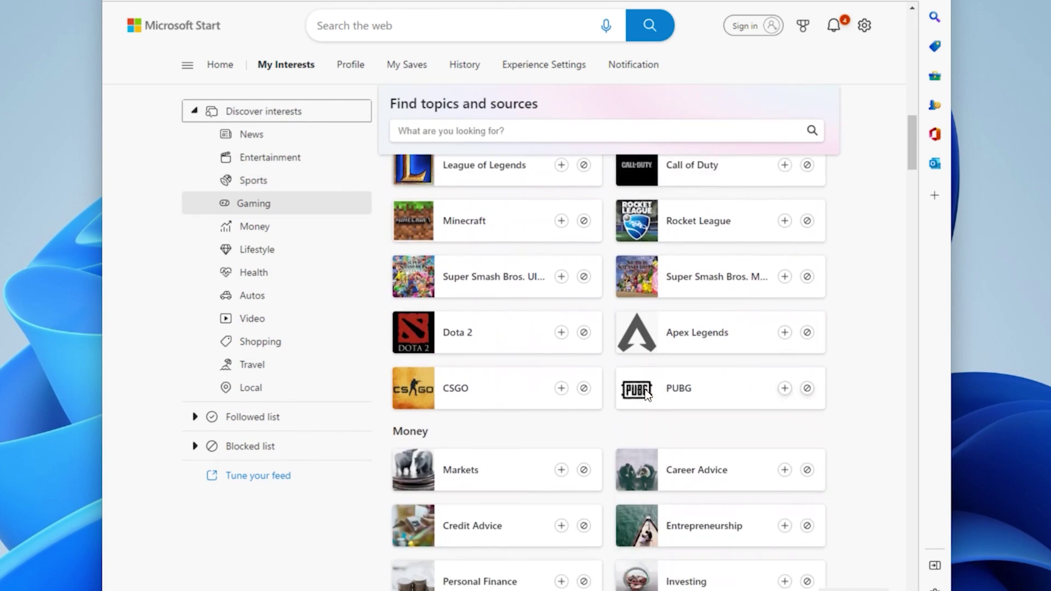
scroll(645, 389, down, 20)
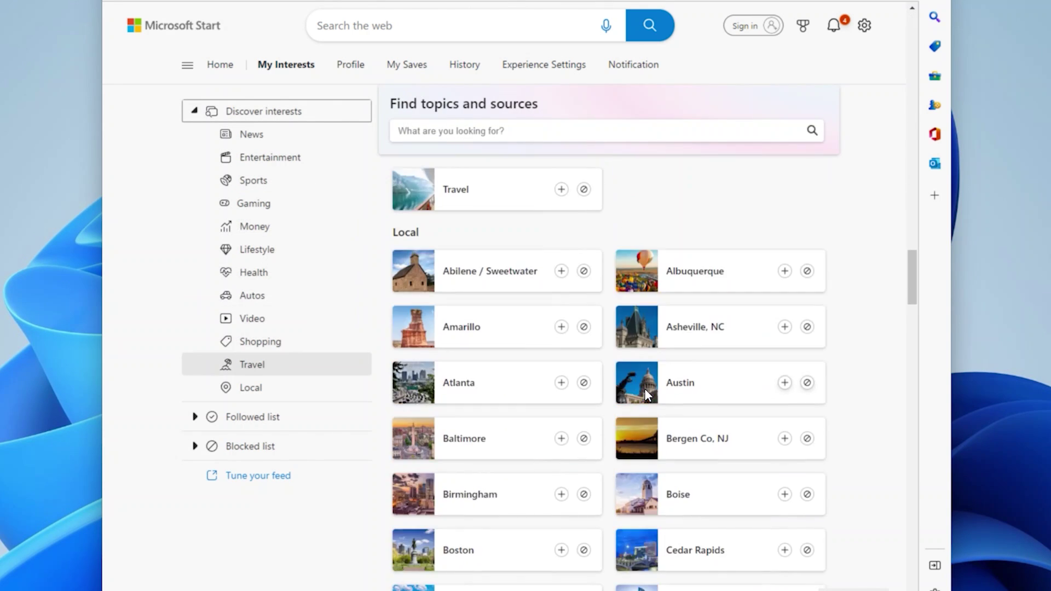
scroll(645, 388, down, 20)
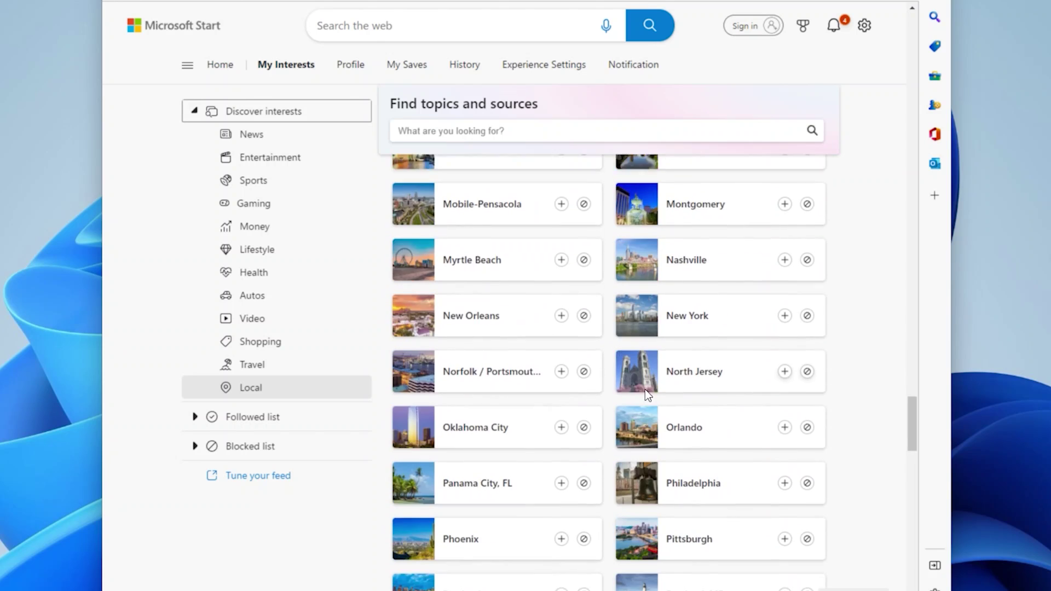
scroll(645, 389, down, 7)
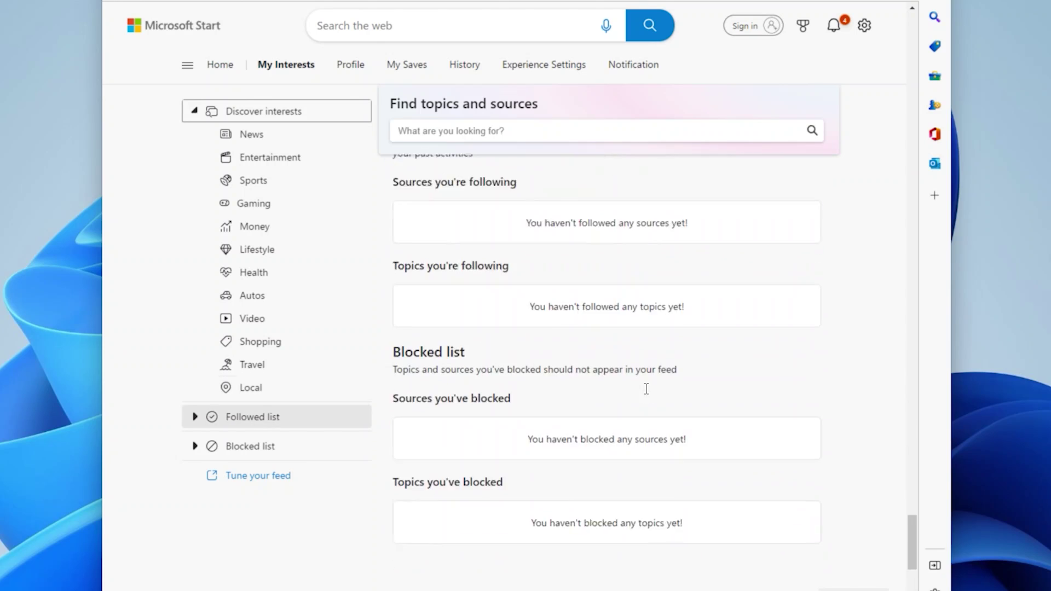
scroll(645, 389, up, 20)
scroll(644, 389, up, 20)
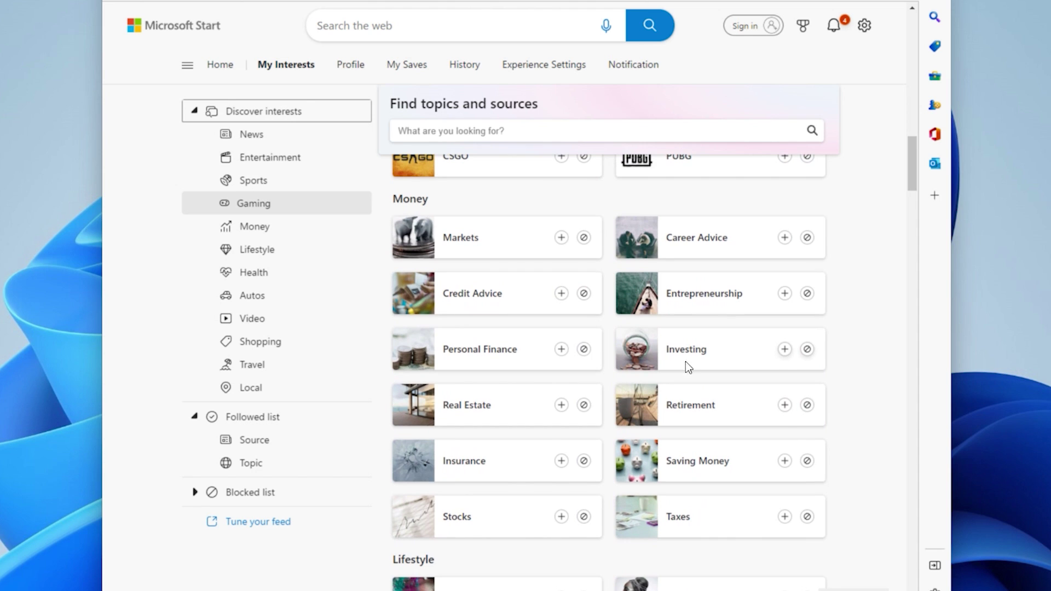
scroll(720, 375, up, 10)
scroll(716, 372, up, 5)
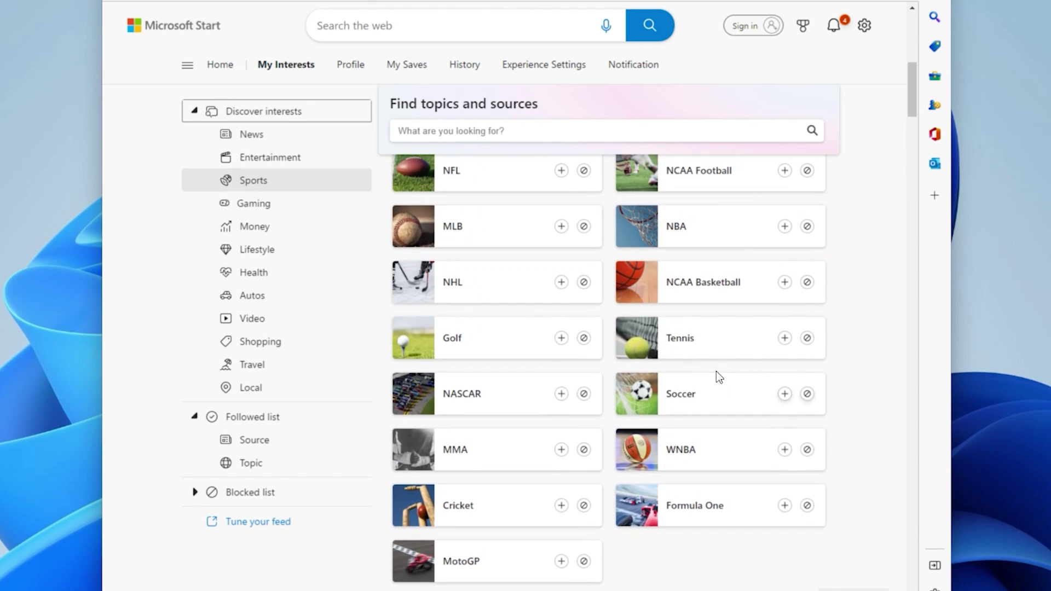
scroll(520, 429, down, 3)
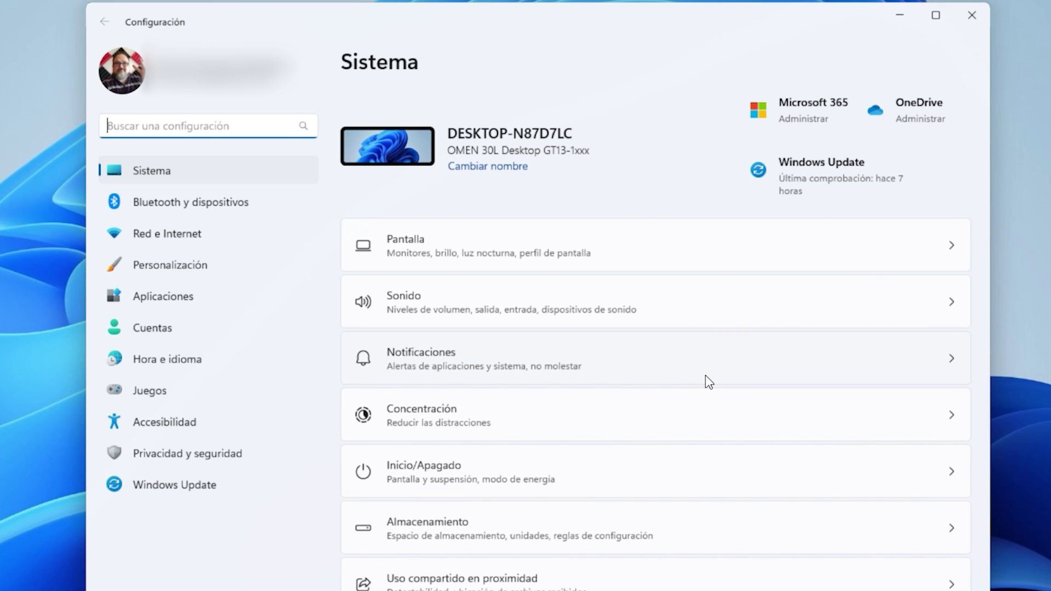
- Look through Aplicaciones predeterminadas in the Windows settings and open the default settings for Firefox
click(189, 296)
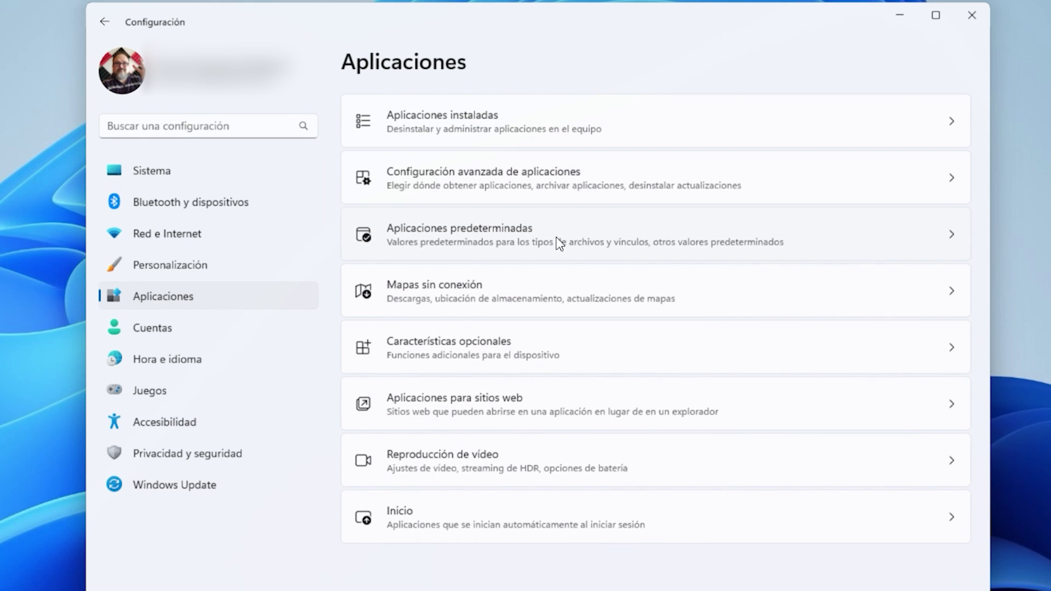
click(544, 248)
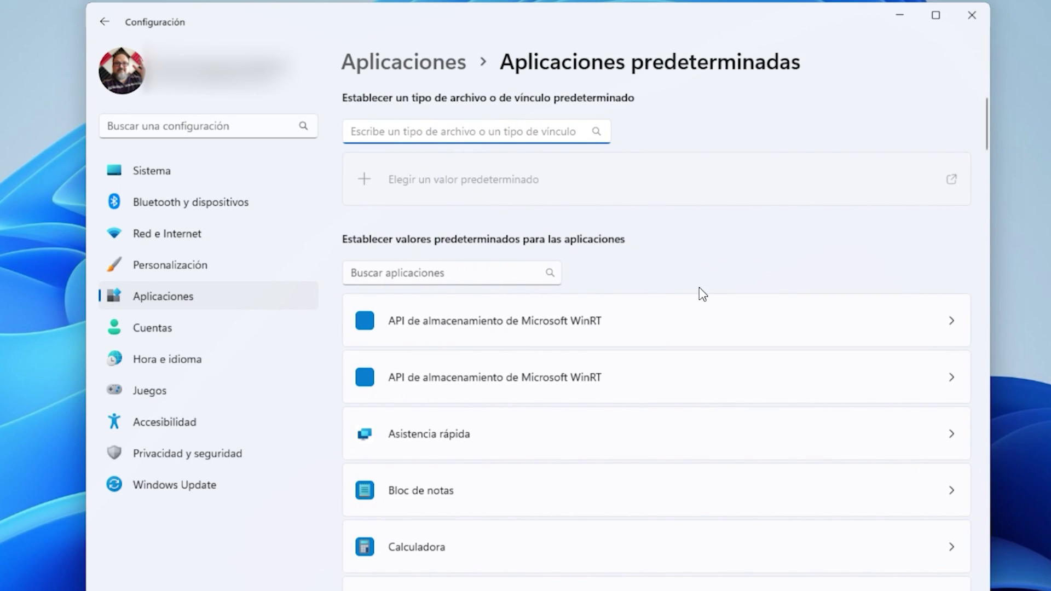
scroll(618, 345, down, 3)
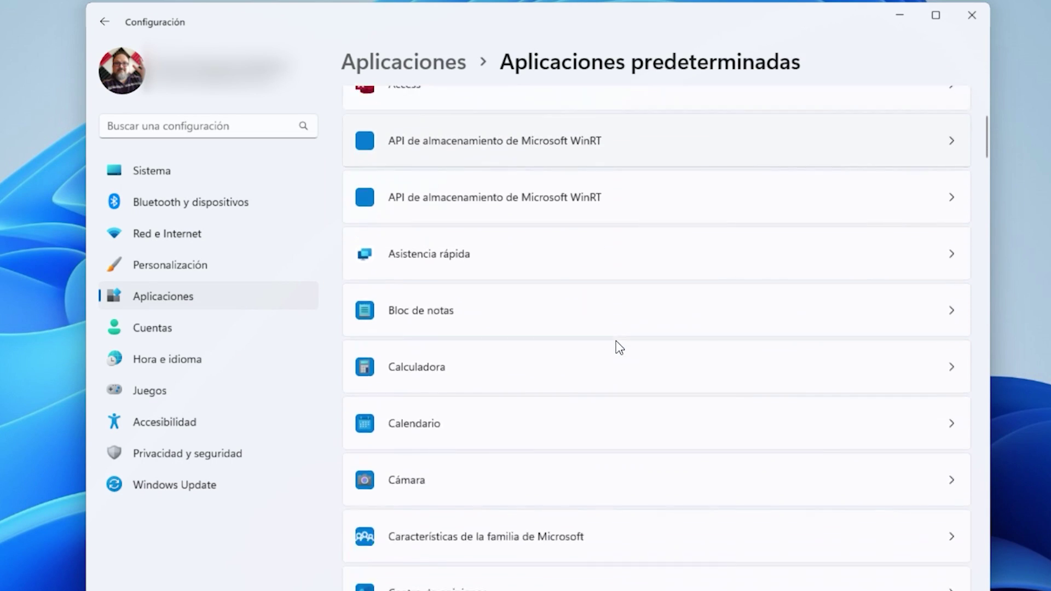
scroll(620, 348, down, 15)
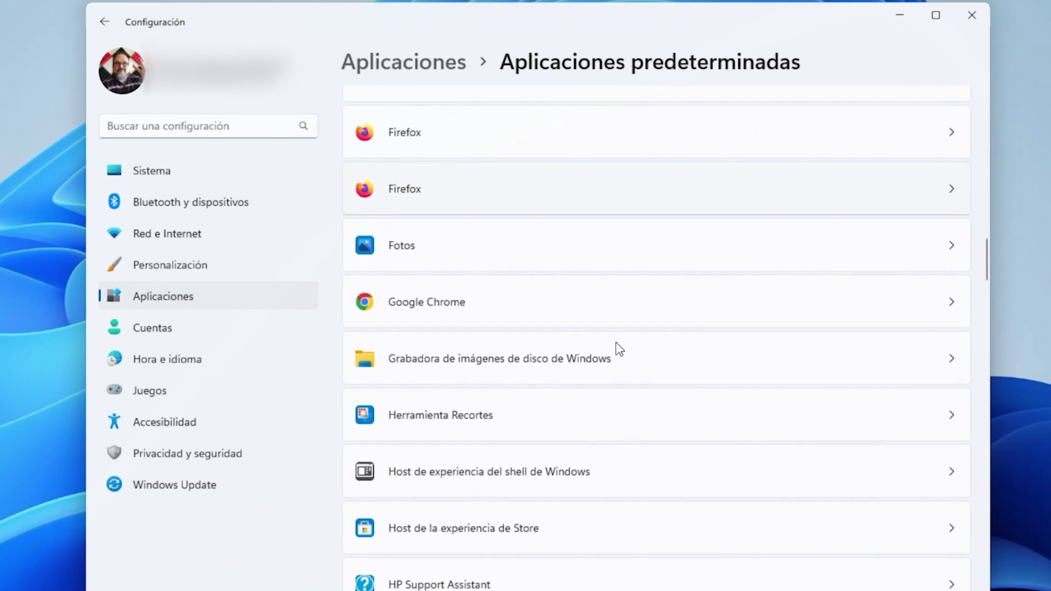
scroll(427, 382, up, 4)
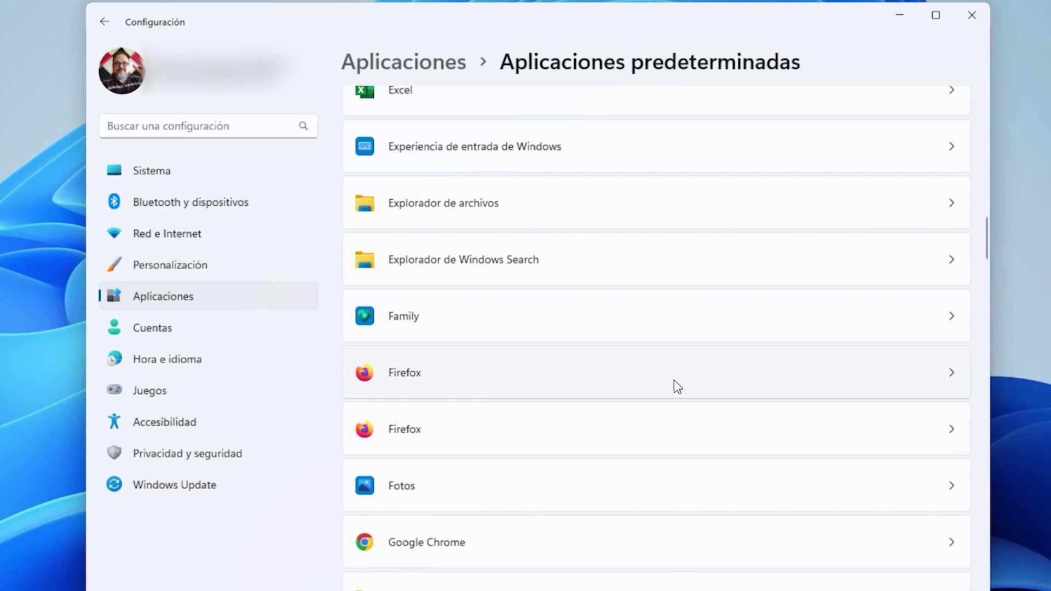
click(548, 378)
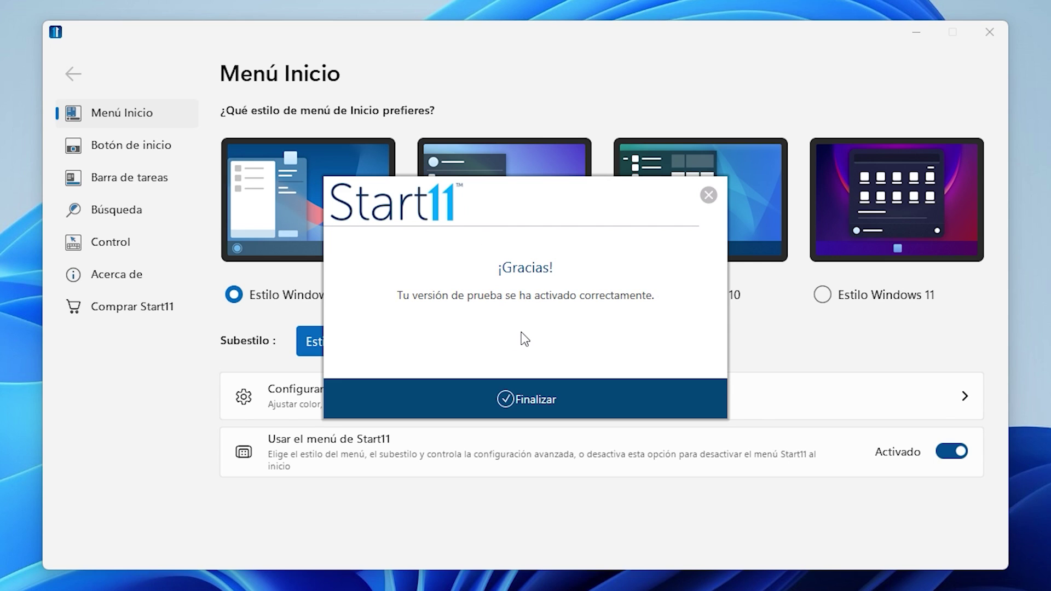
- In Start11, finish the trial activation and enable the taskbar enhancement with the buttons set to Alineado a la izquierda
click(554, 399)
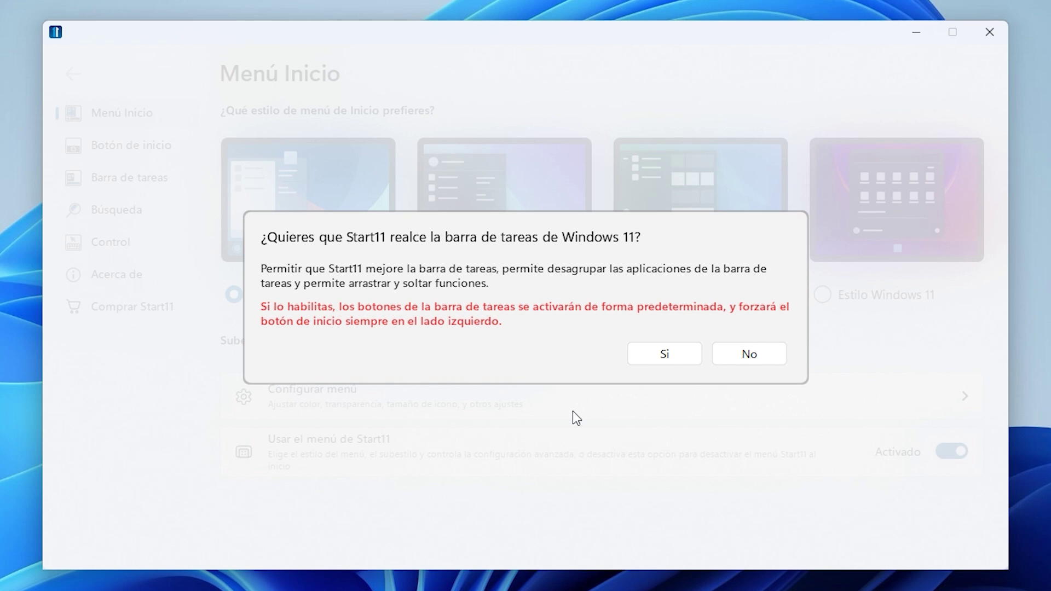
click(655, 359)
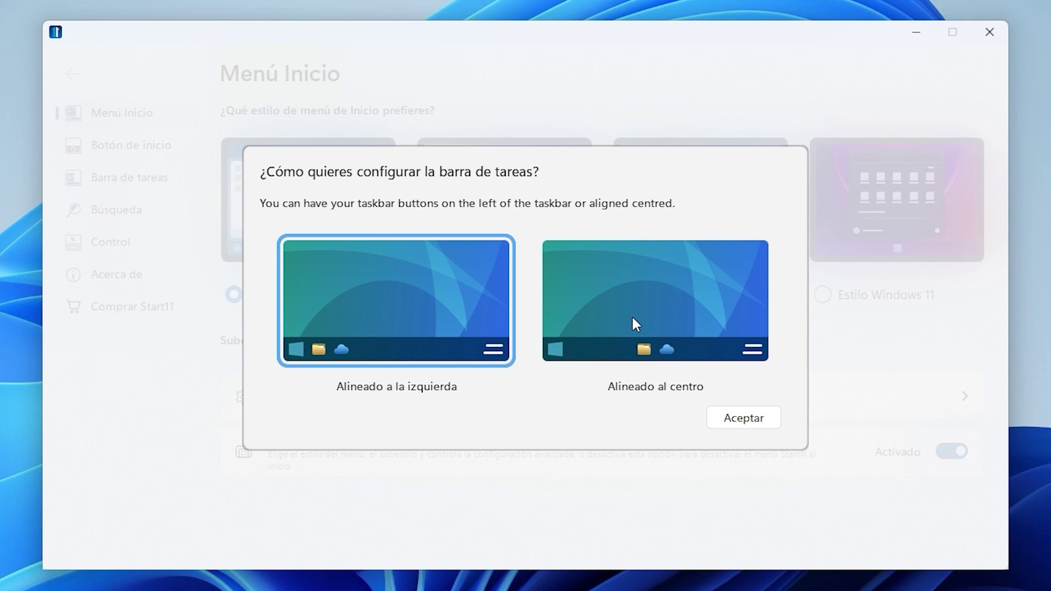
click(661, 323)
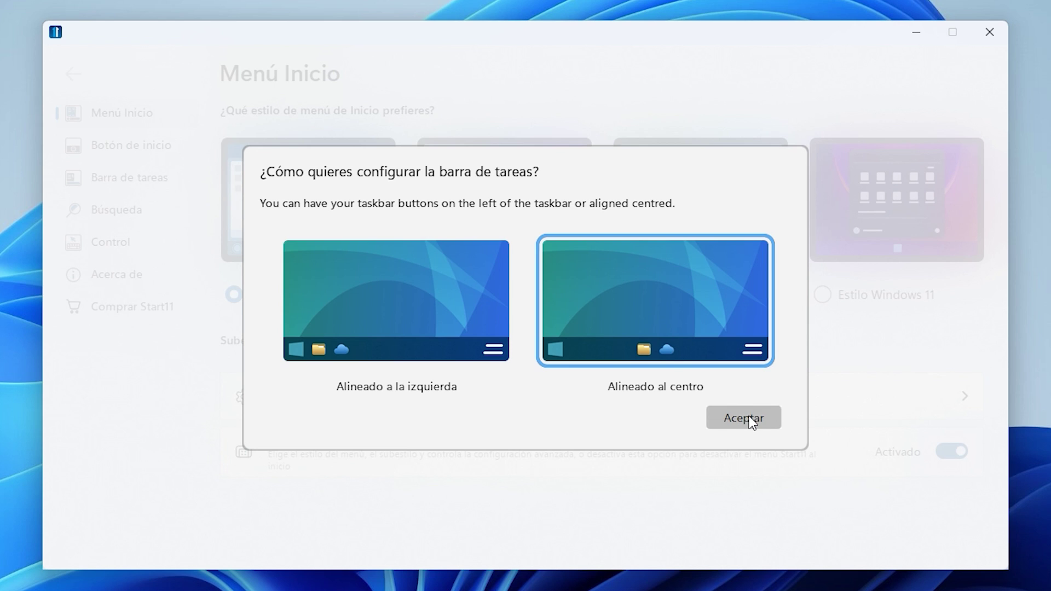
click(489, 308)
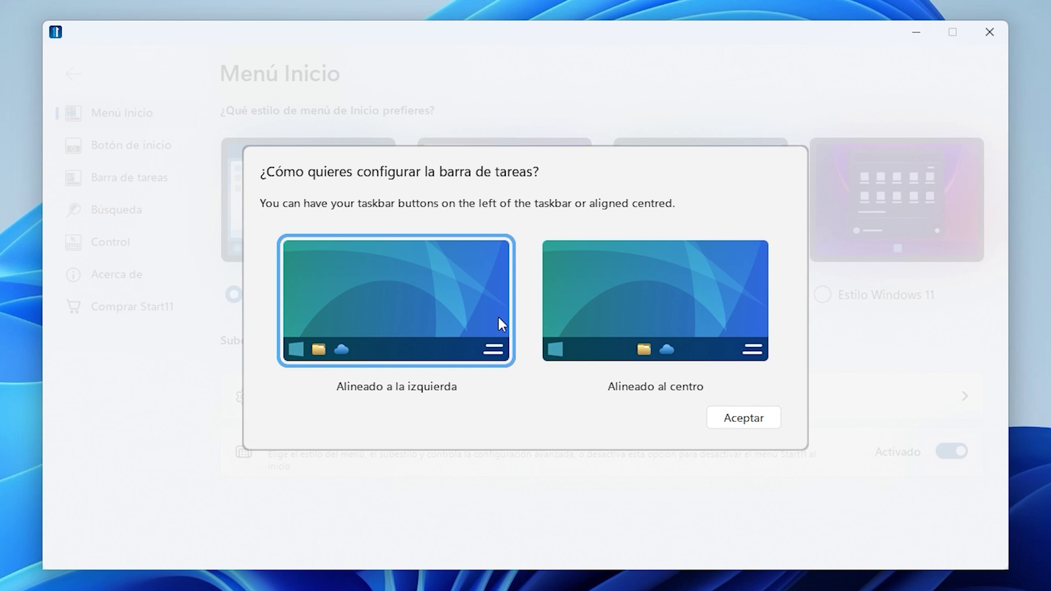
click(741, 418)
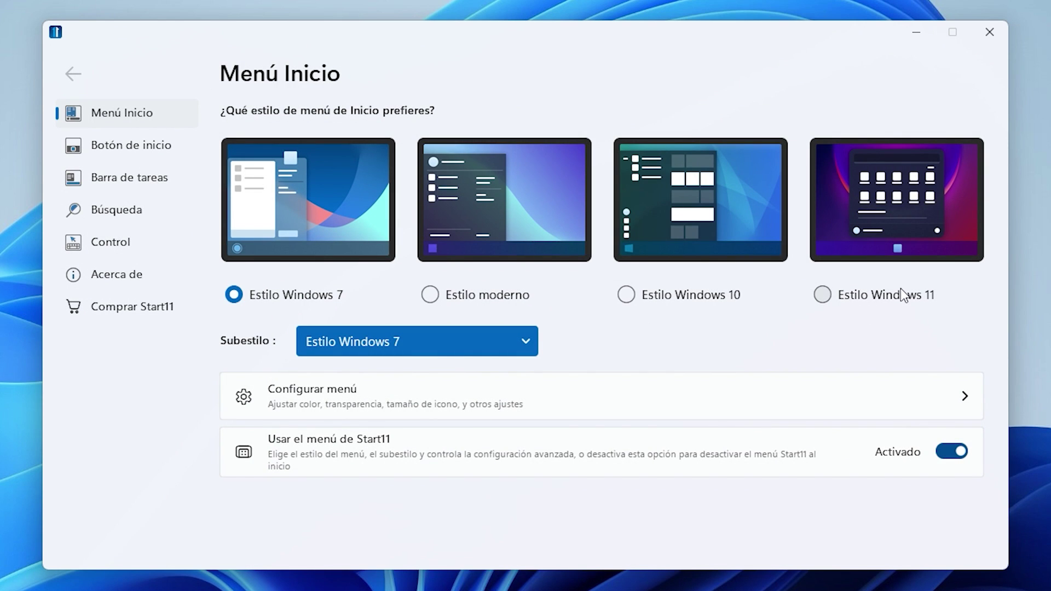
- Try the Start menu styles Estilo Windows 11, Estilo Windows 7 and Estilo moderno, and finish by selecting Estilo Windows 10
click(873, 302)
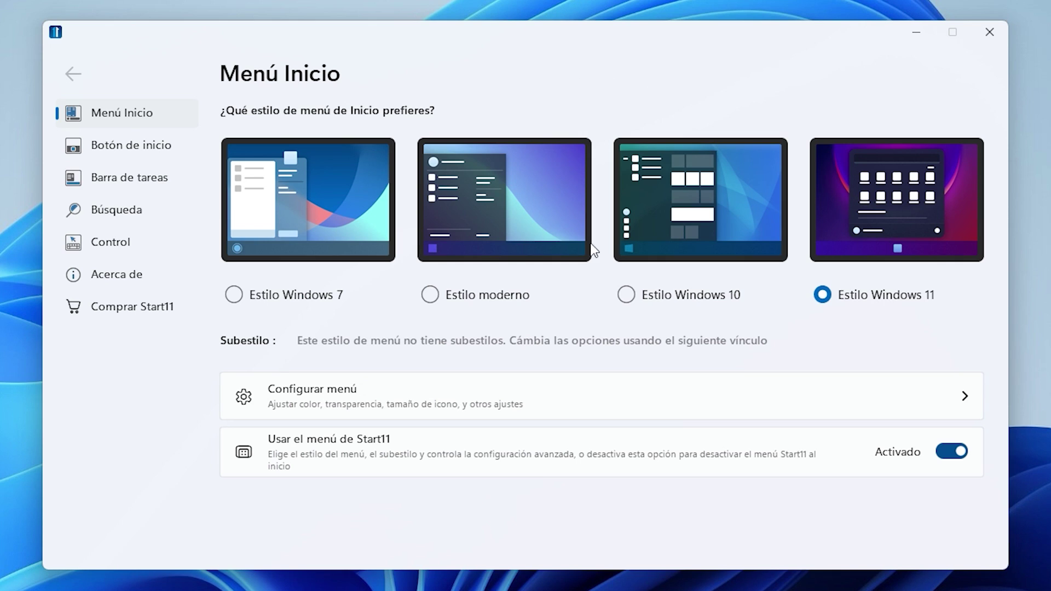
click(680, 300)
click(299, 263)
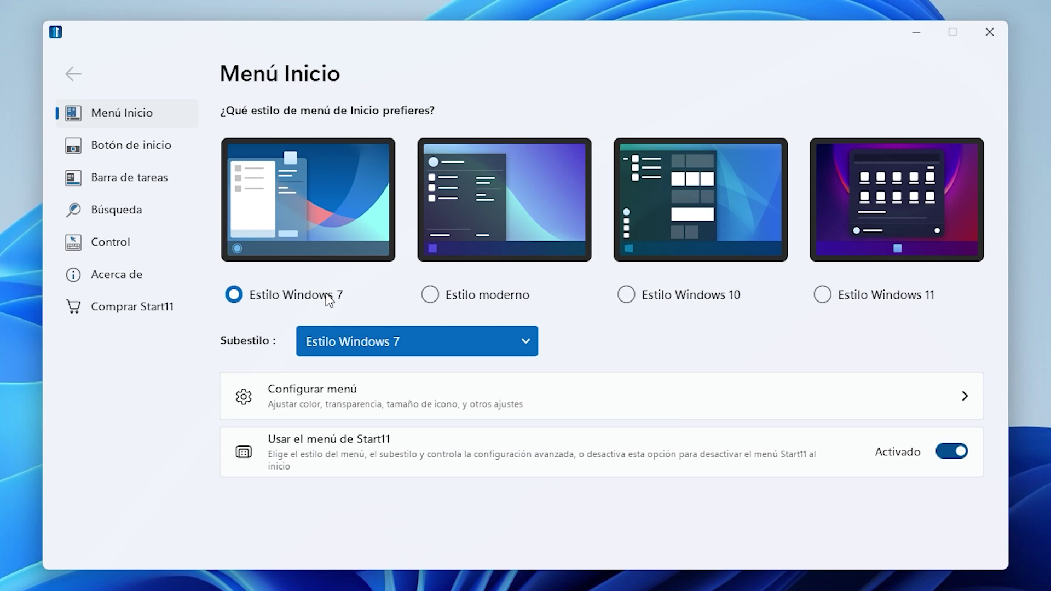
click(467, 300)
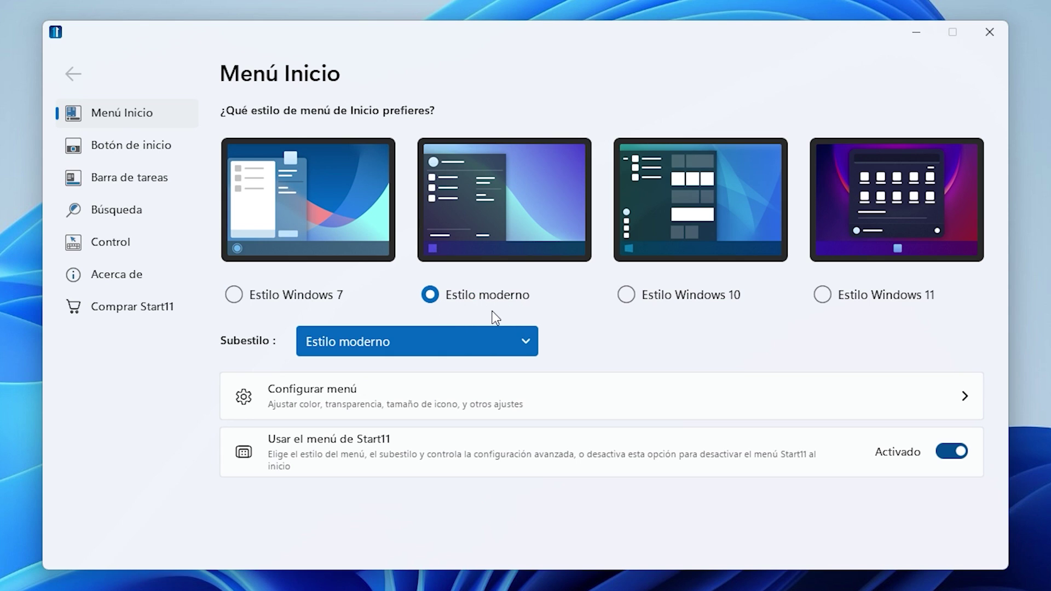
click(517, 340)
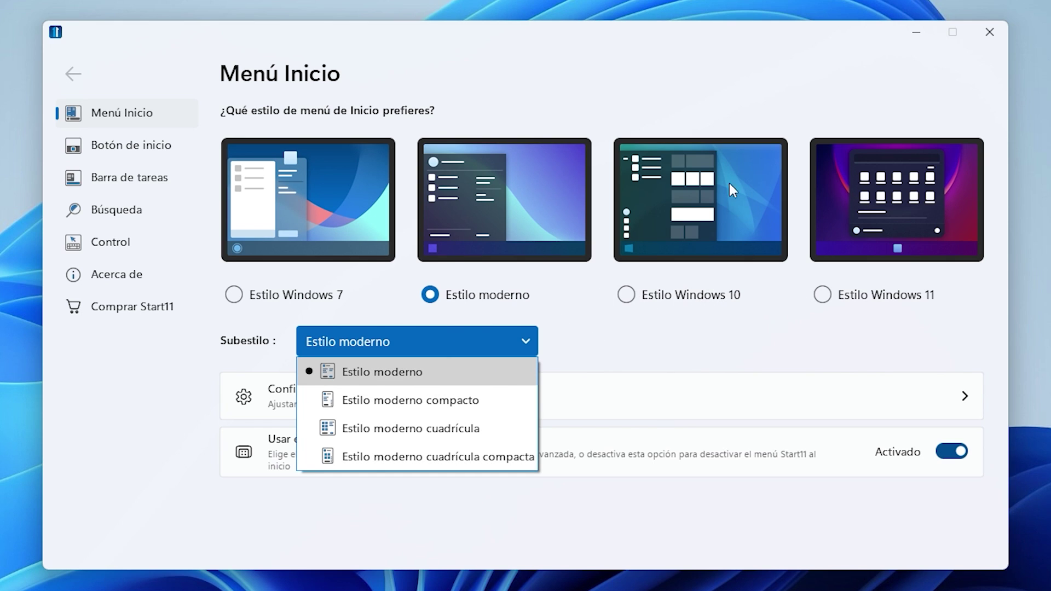
click(657, 292)
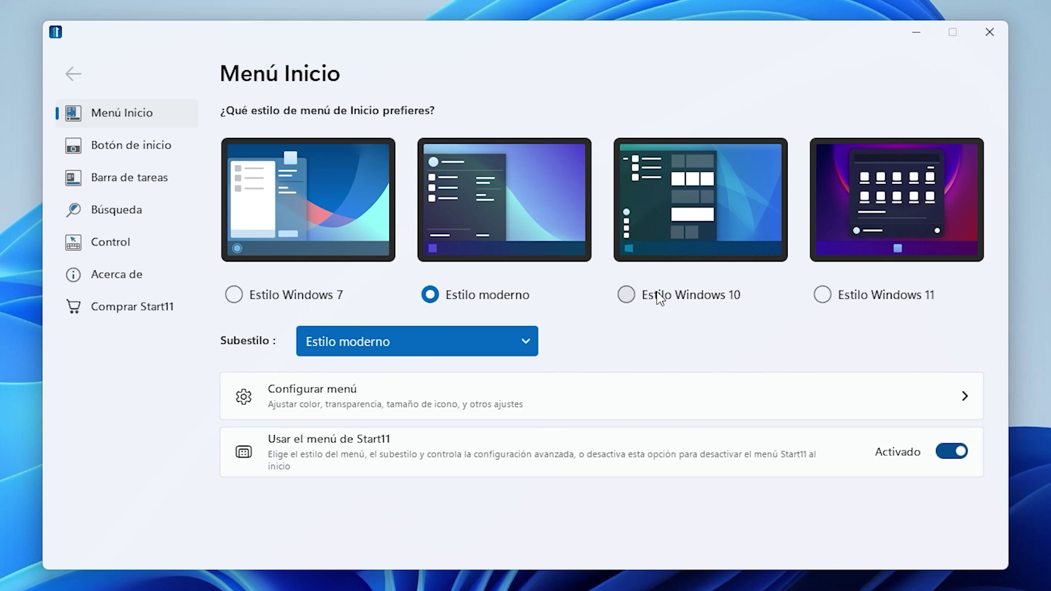
click(628, 296)
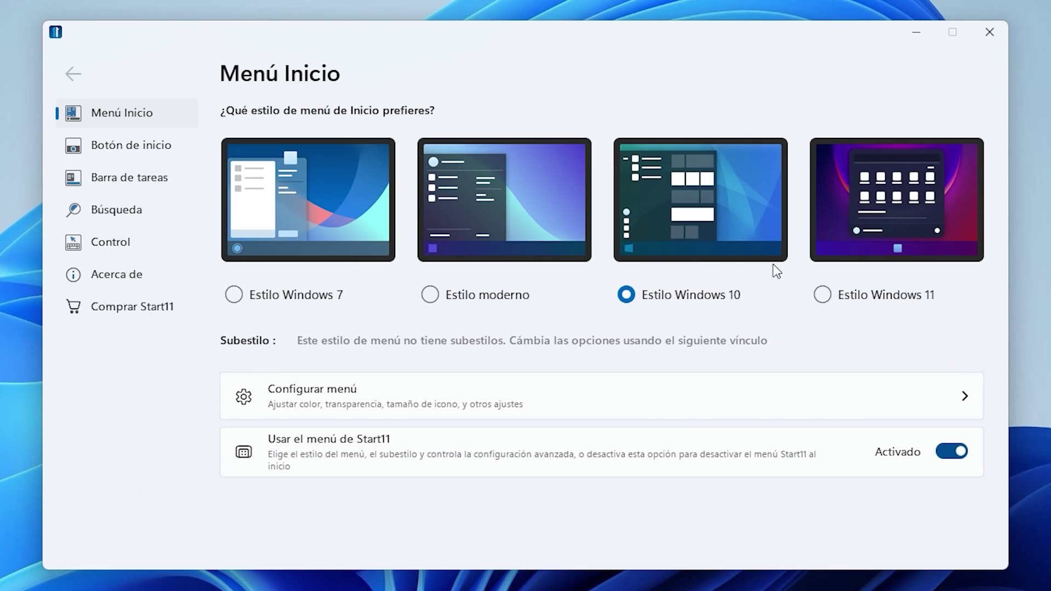
- Preview the Start menu in the current style, switch to Estilo Windows 7, and preview the Start menu again
click(22, 574)
click(234, 295)
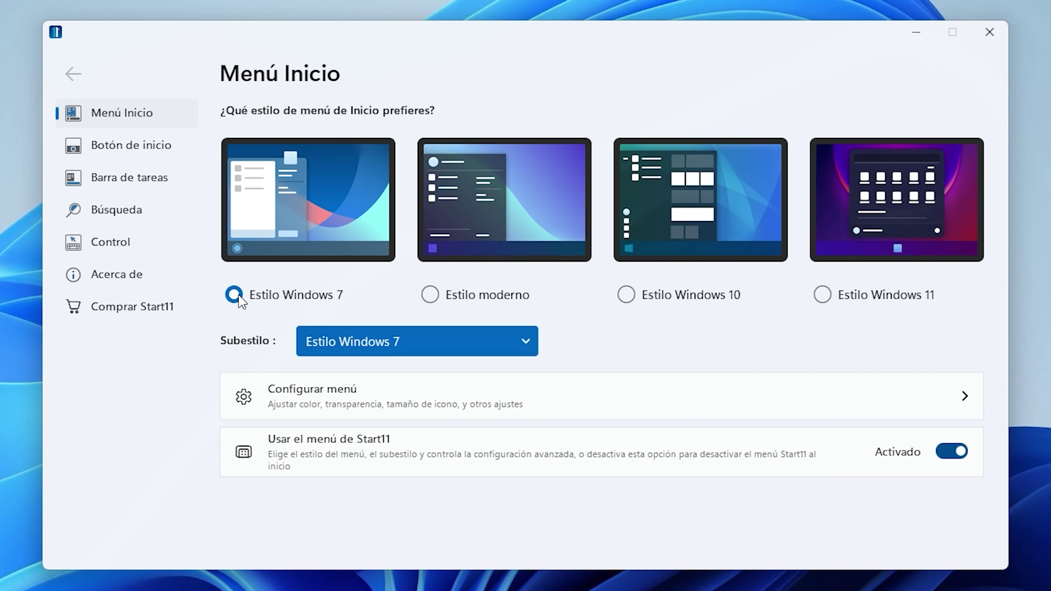
click(28, 572)
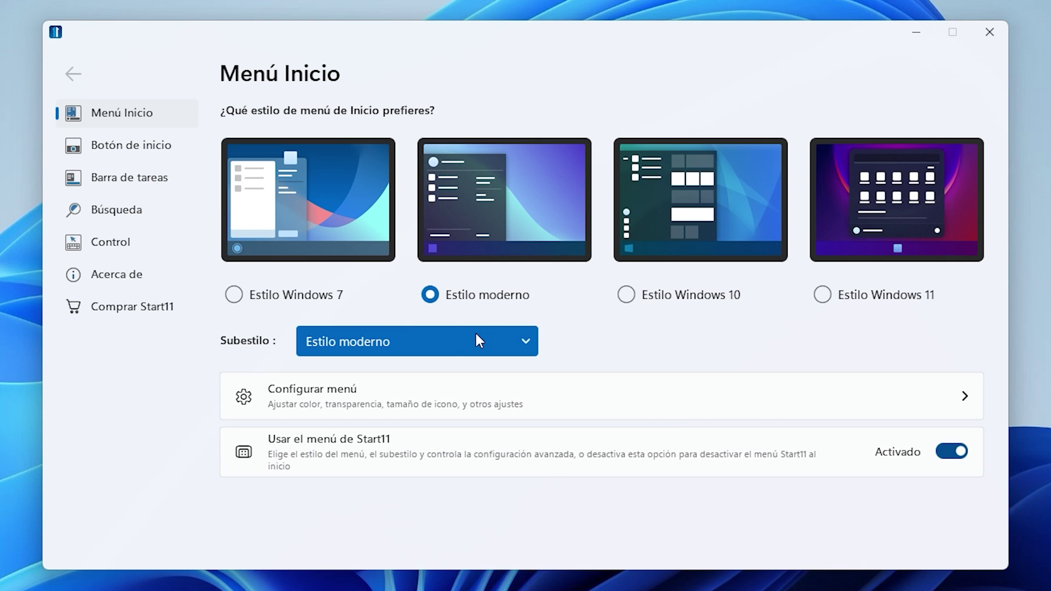
- Choose the Estilo moderno substyle for the modern Start menu style, and open the Start menu to check its layout
click(475, 340)
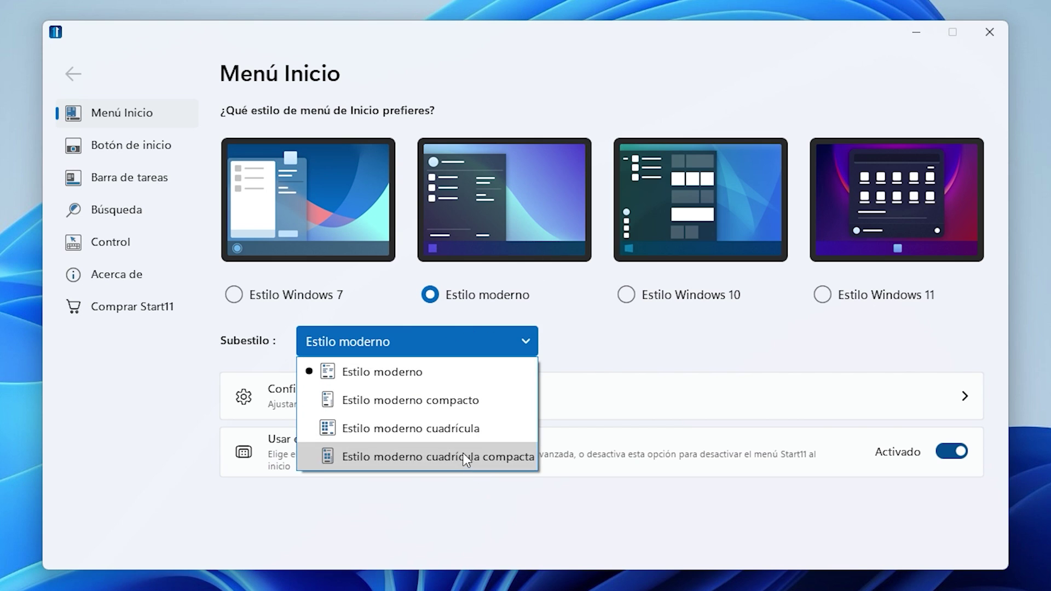
click(438, 370)
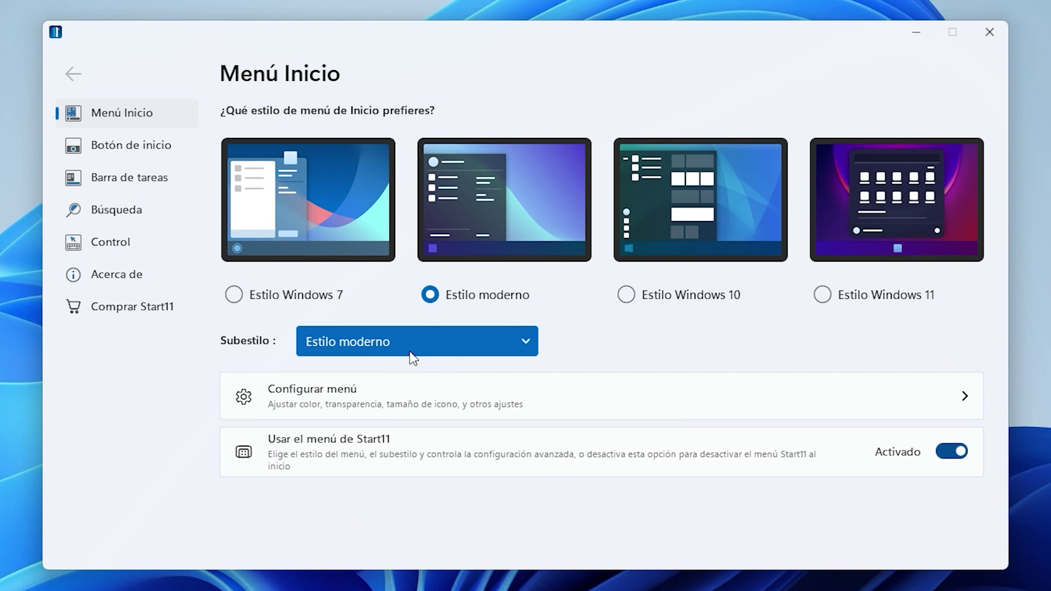
key(super)
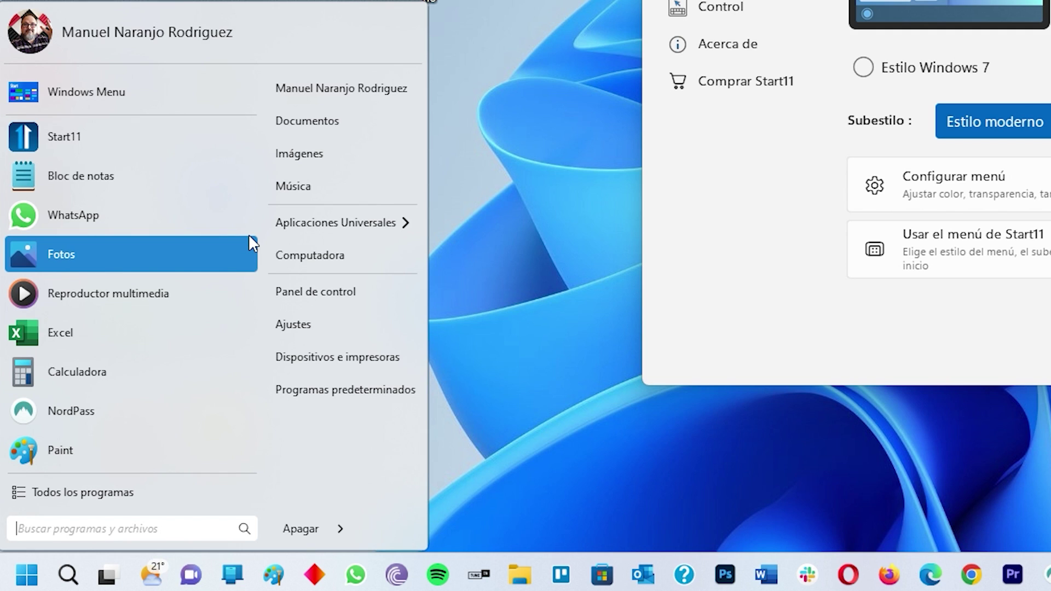
key(Escape)
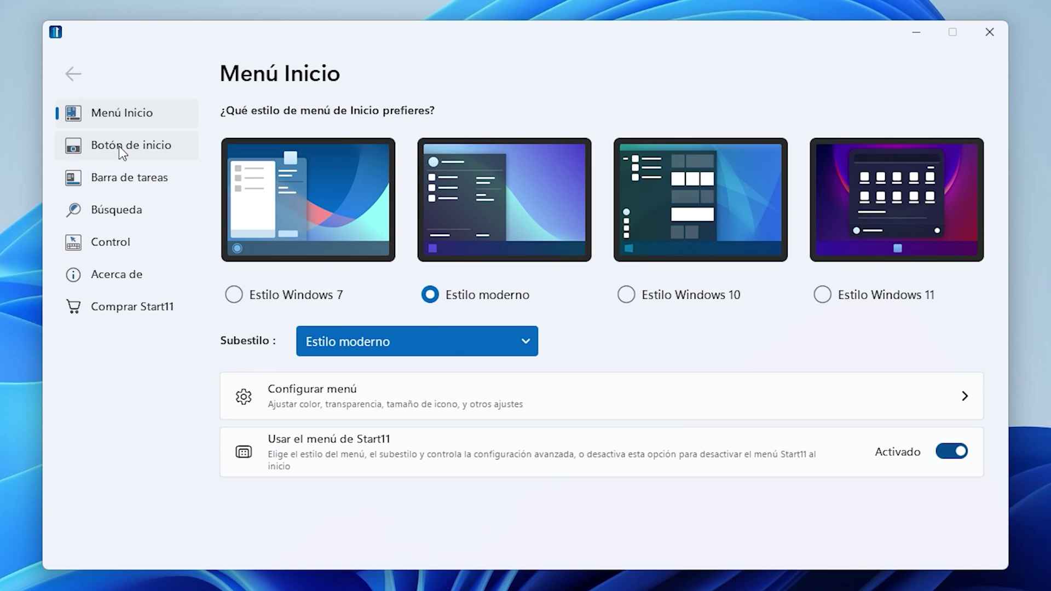
- In the Barra de tareas settings, try combining taskbar buttons with Siempre and A veces, and finish by selecting Nunca
click(115, 181)
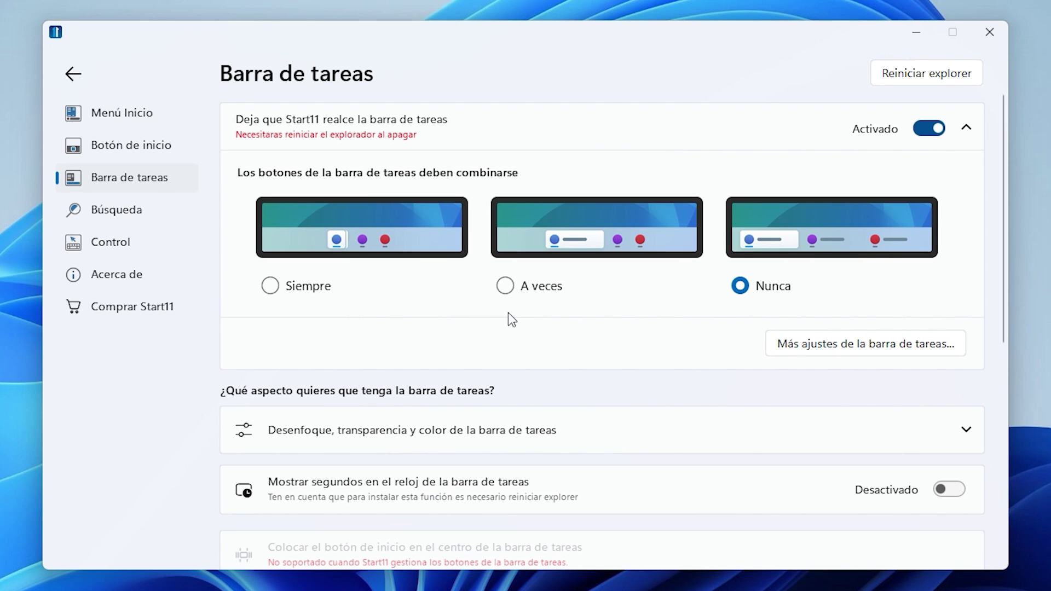
click(271, 286)
click(506, 286)
click(741, 287)
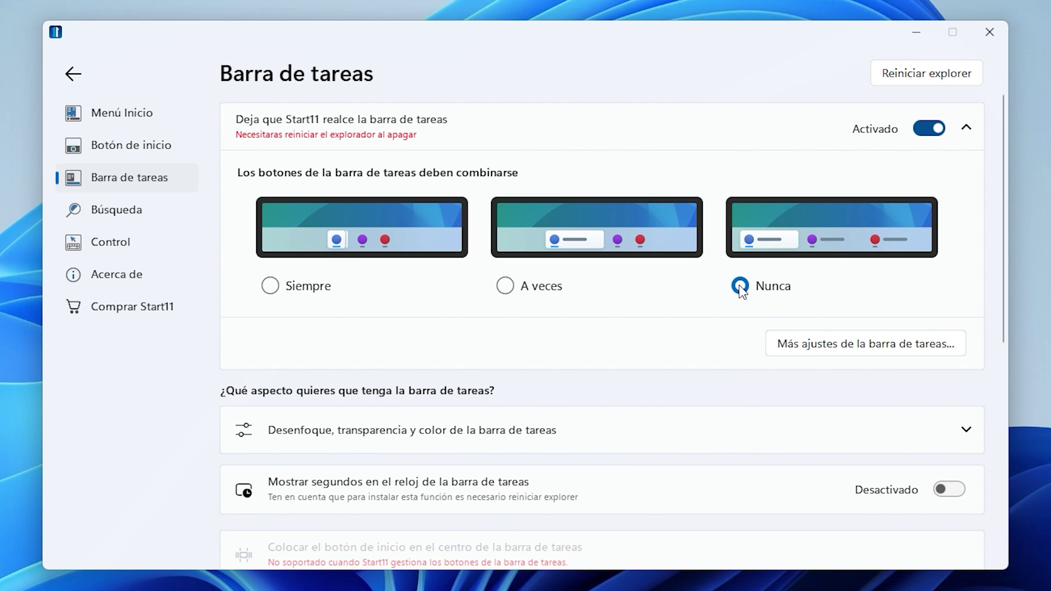